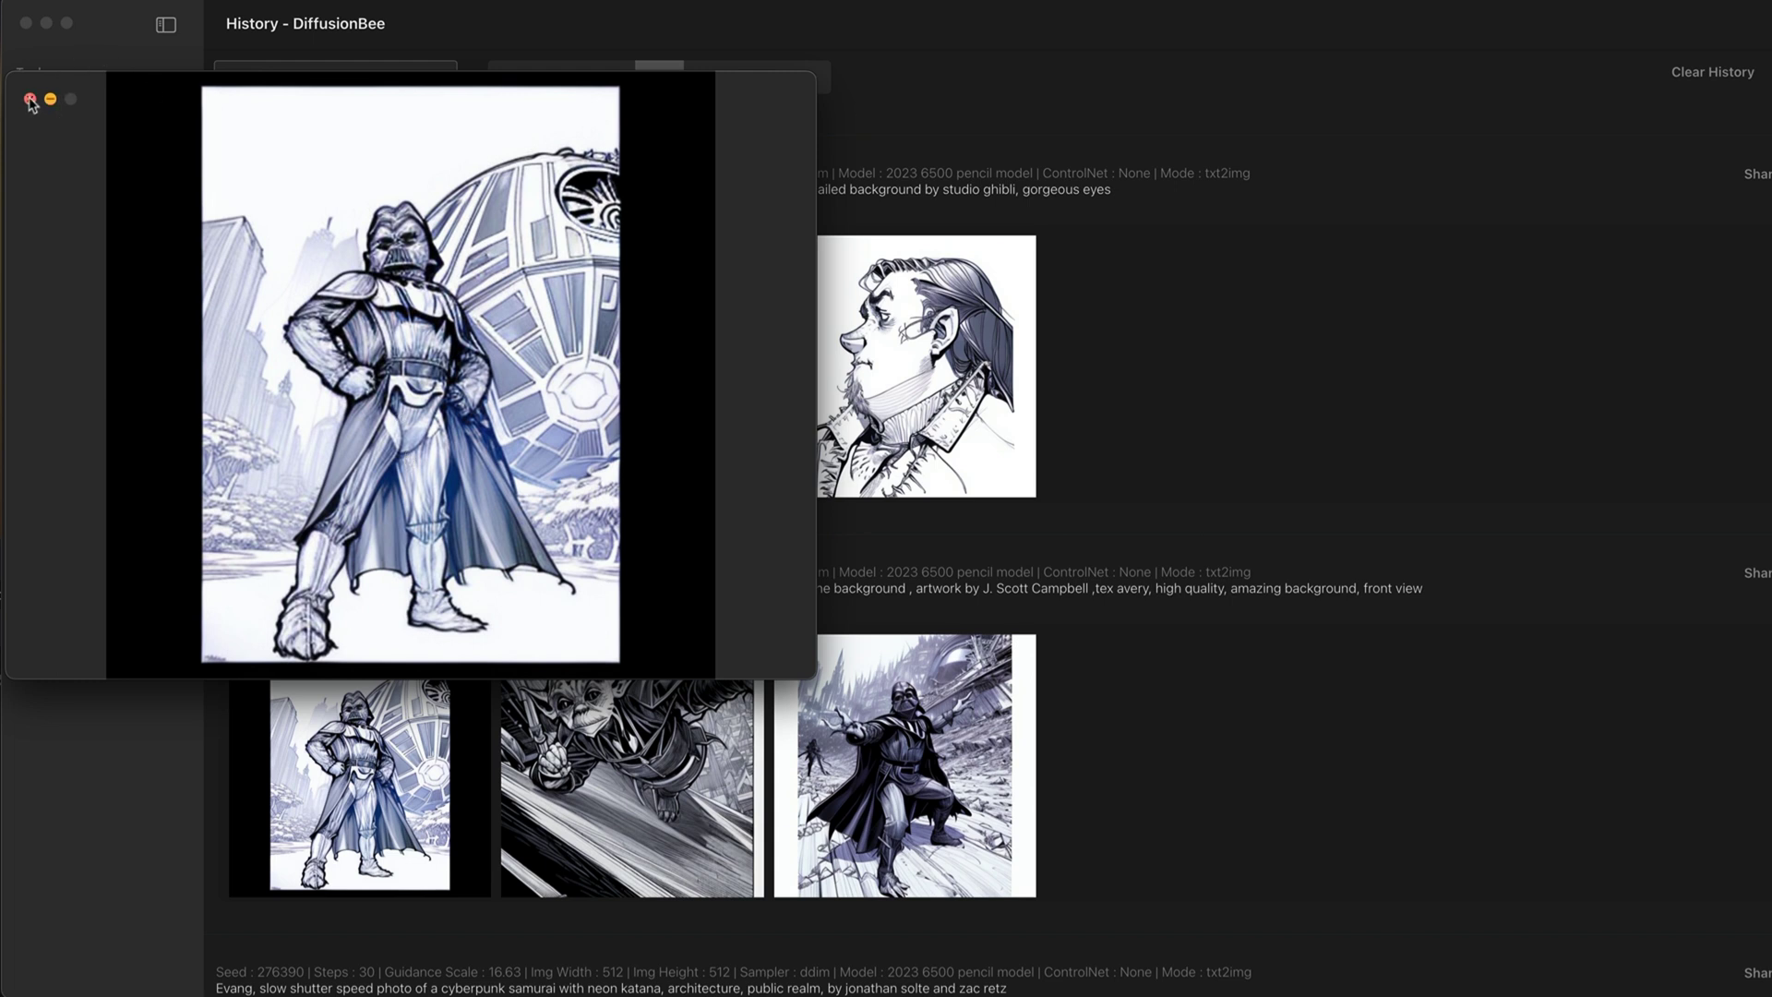
Step: Close the enlarged Darth Vader preview and open that sketch's Actions dropdown in the history
left_click(30, 99)
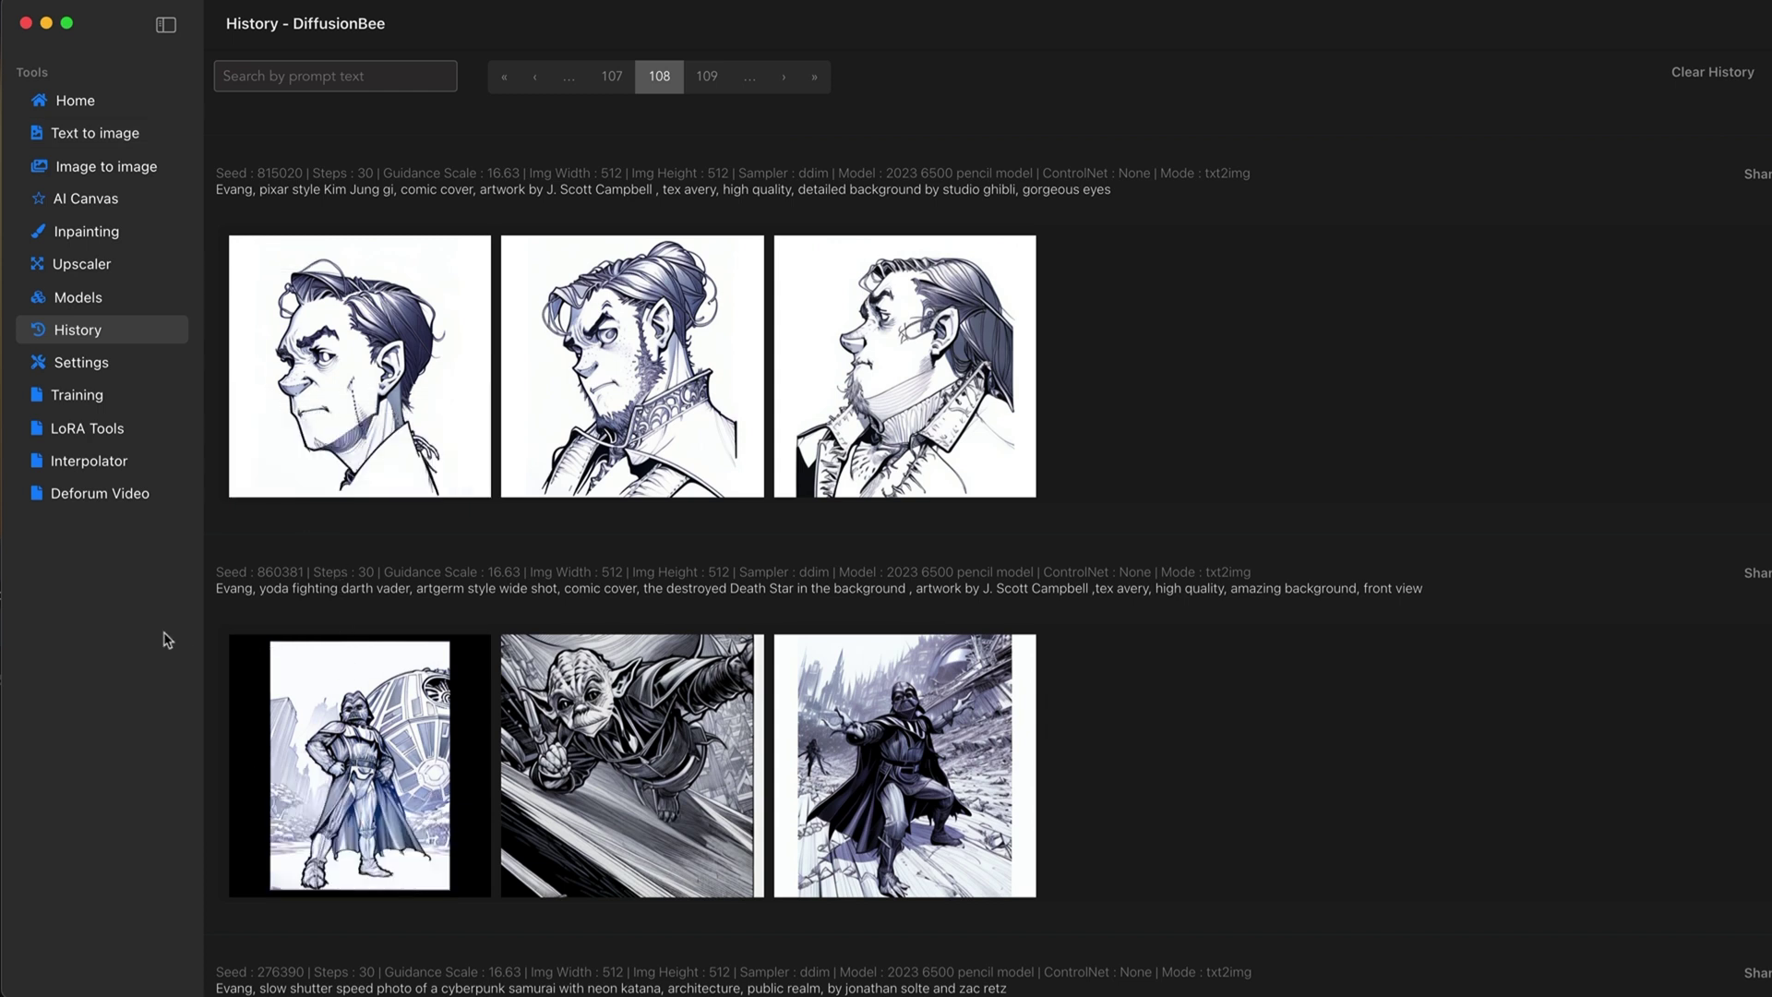
mouse_move(240, 653)
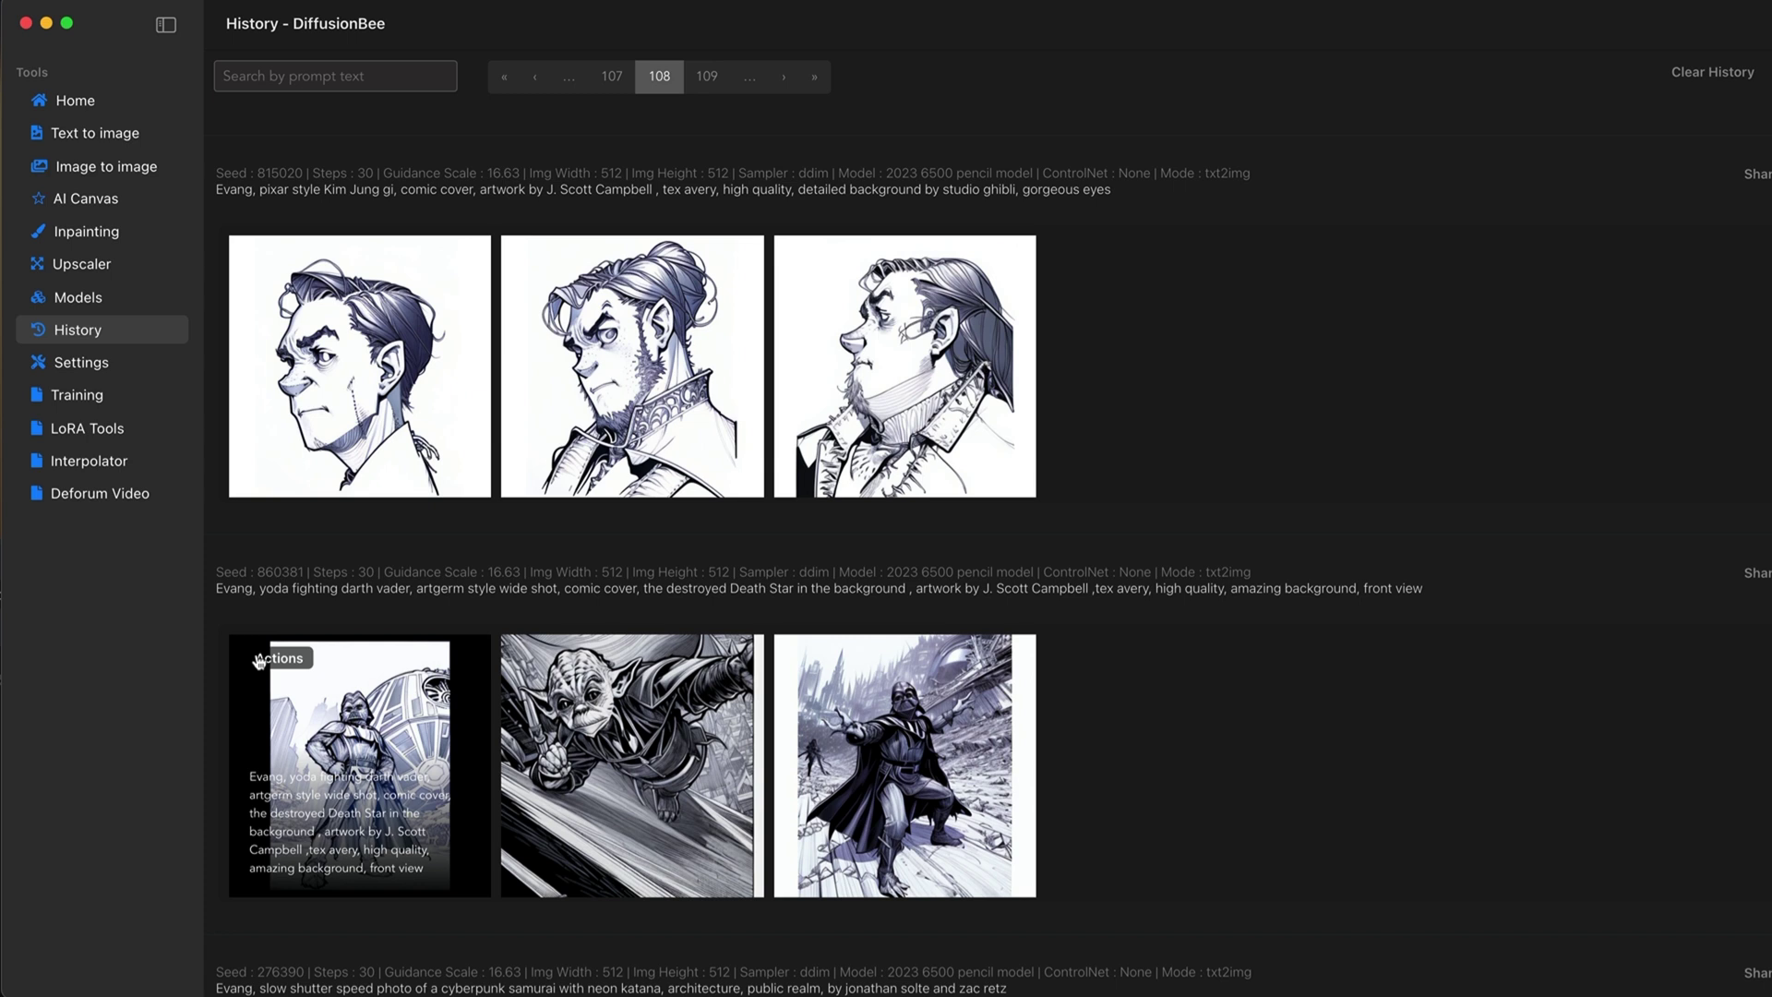
left_click(258, 659)
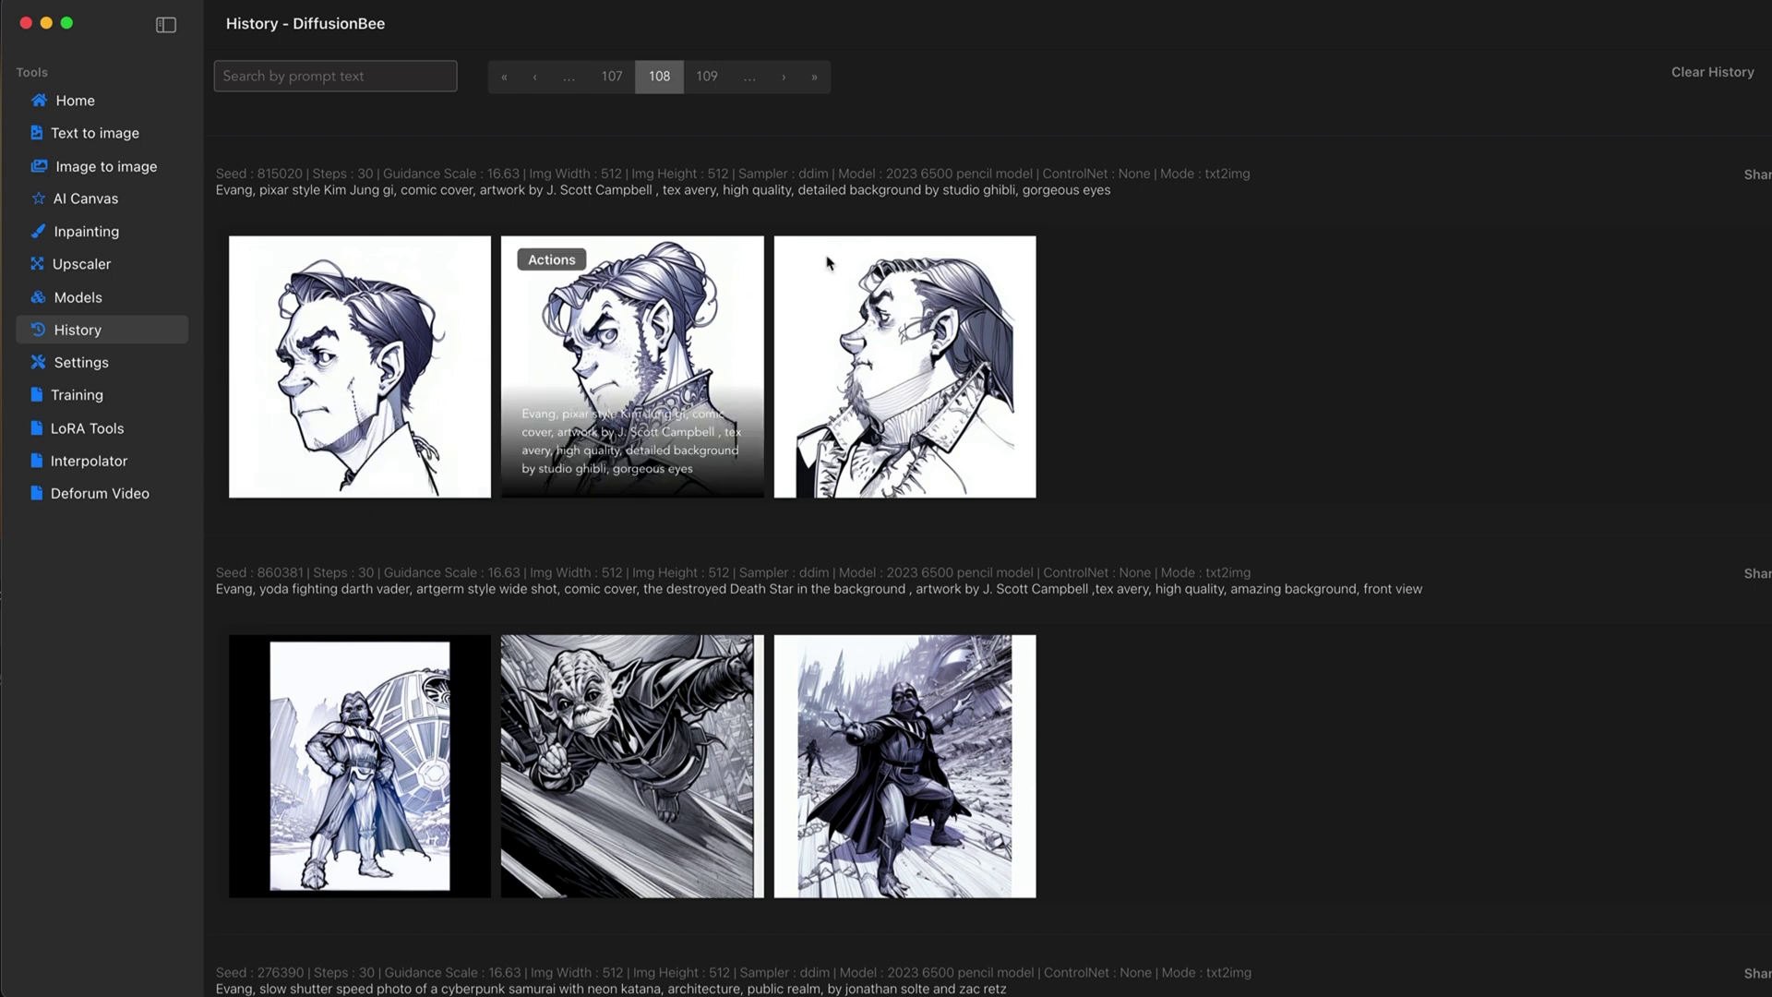
mouse_move(1020, 391)
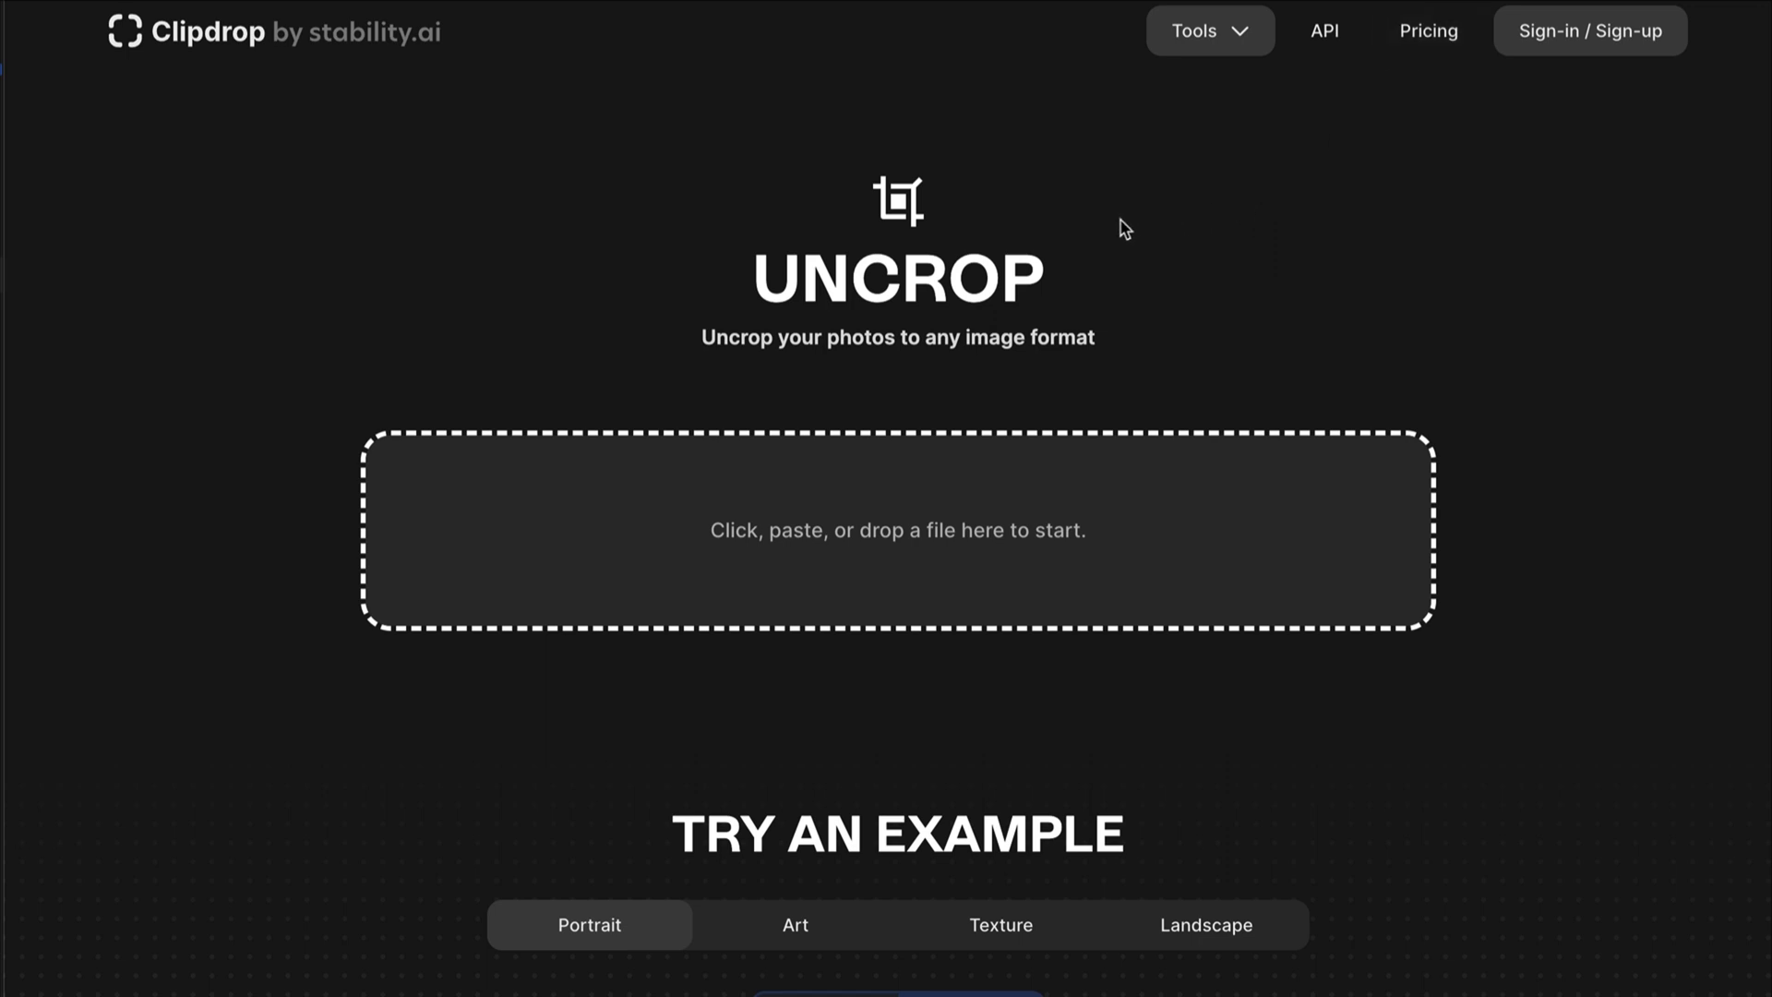
Step: Scroll through the Clipdrop Uncrop page to review it before uploading the headphone sketch
scroll(955, 302, "down", 5)
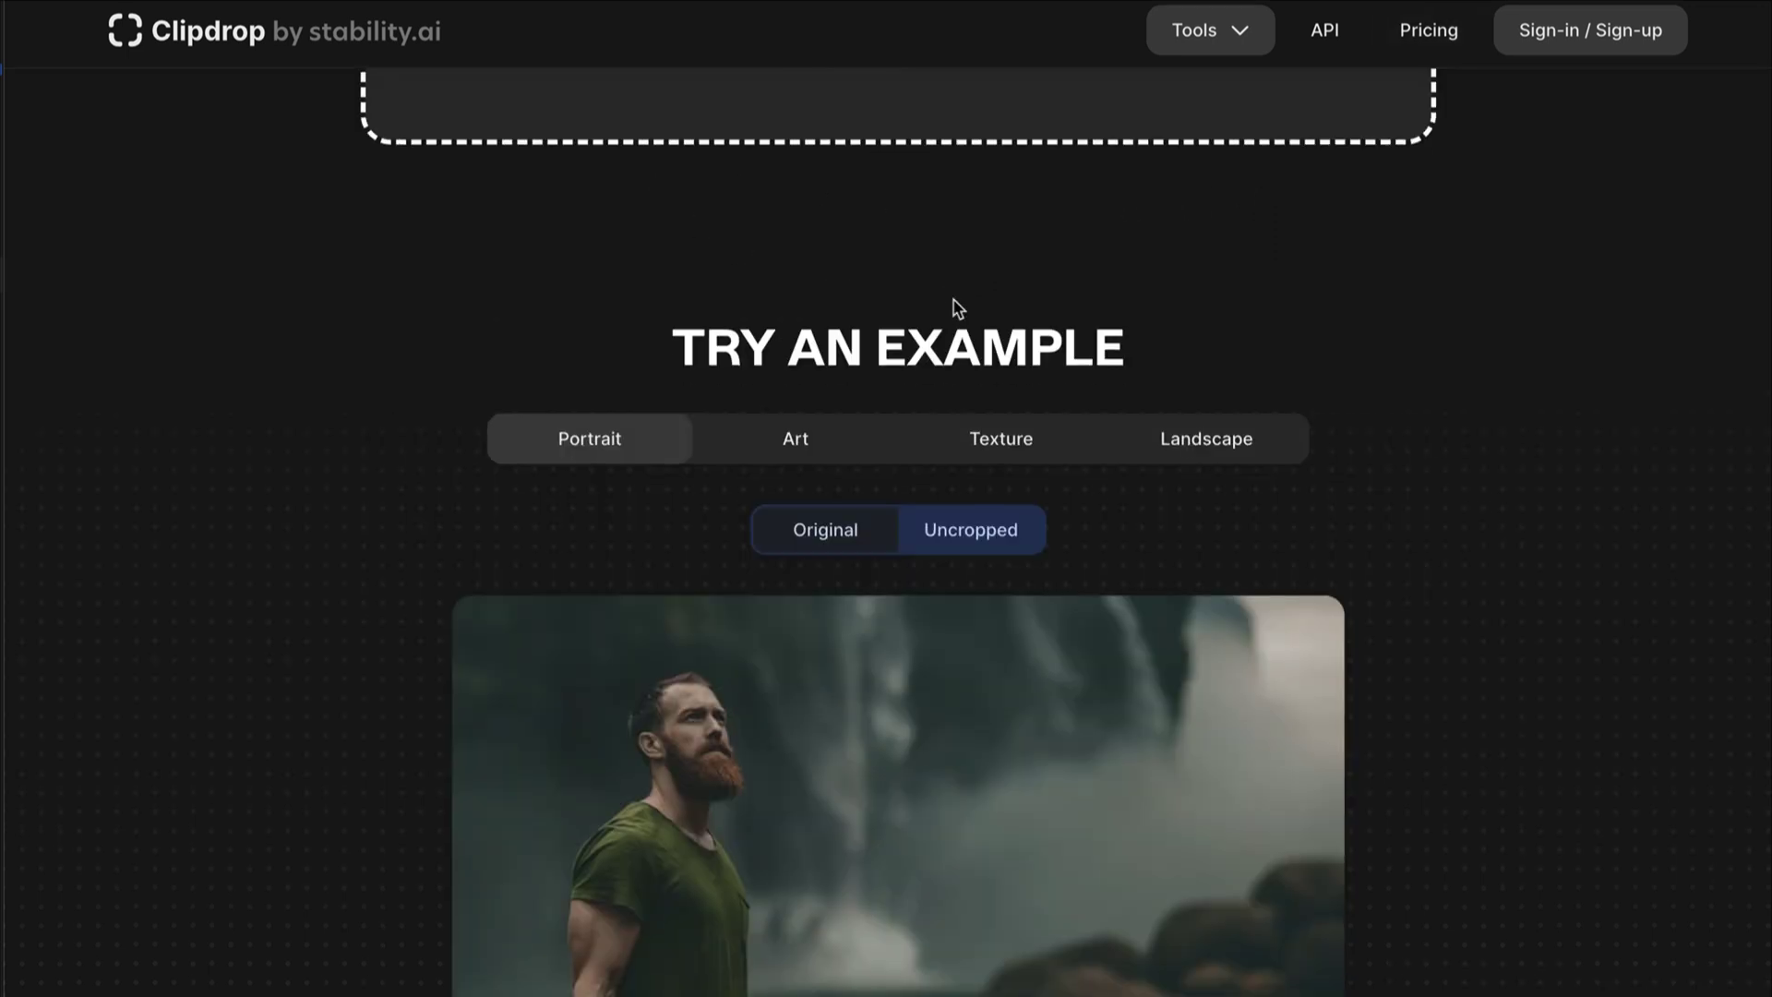
scroll(953, 305, "down", 8)
scroll(953, 300, "up", 14)
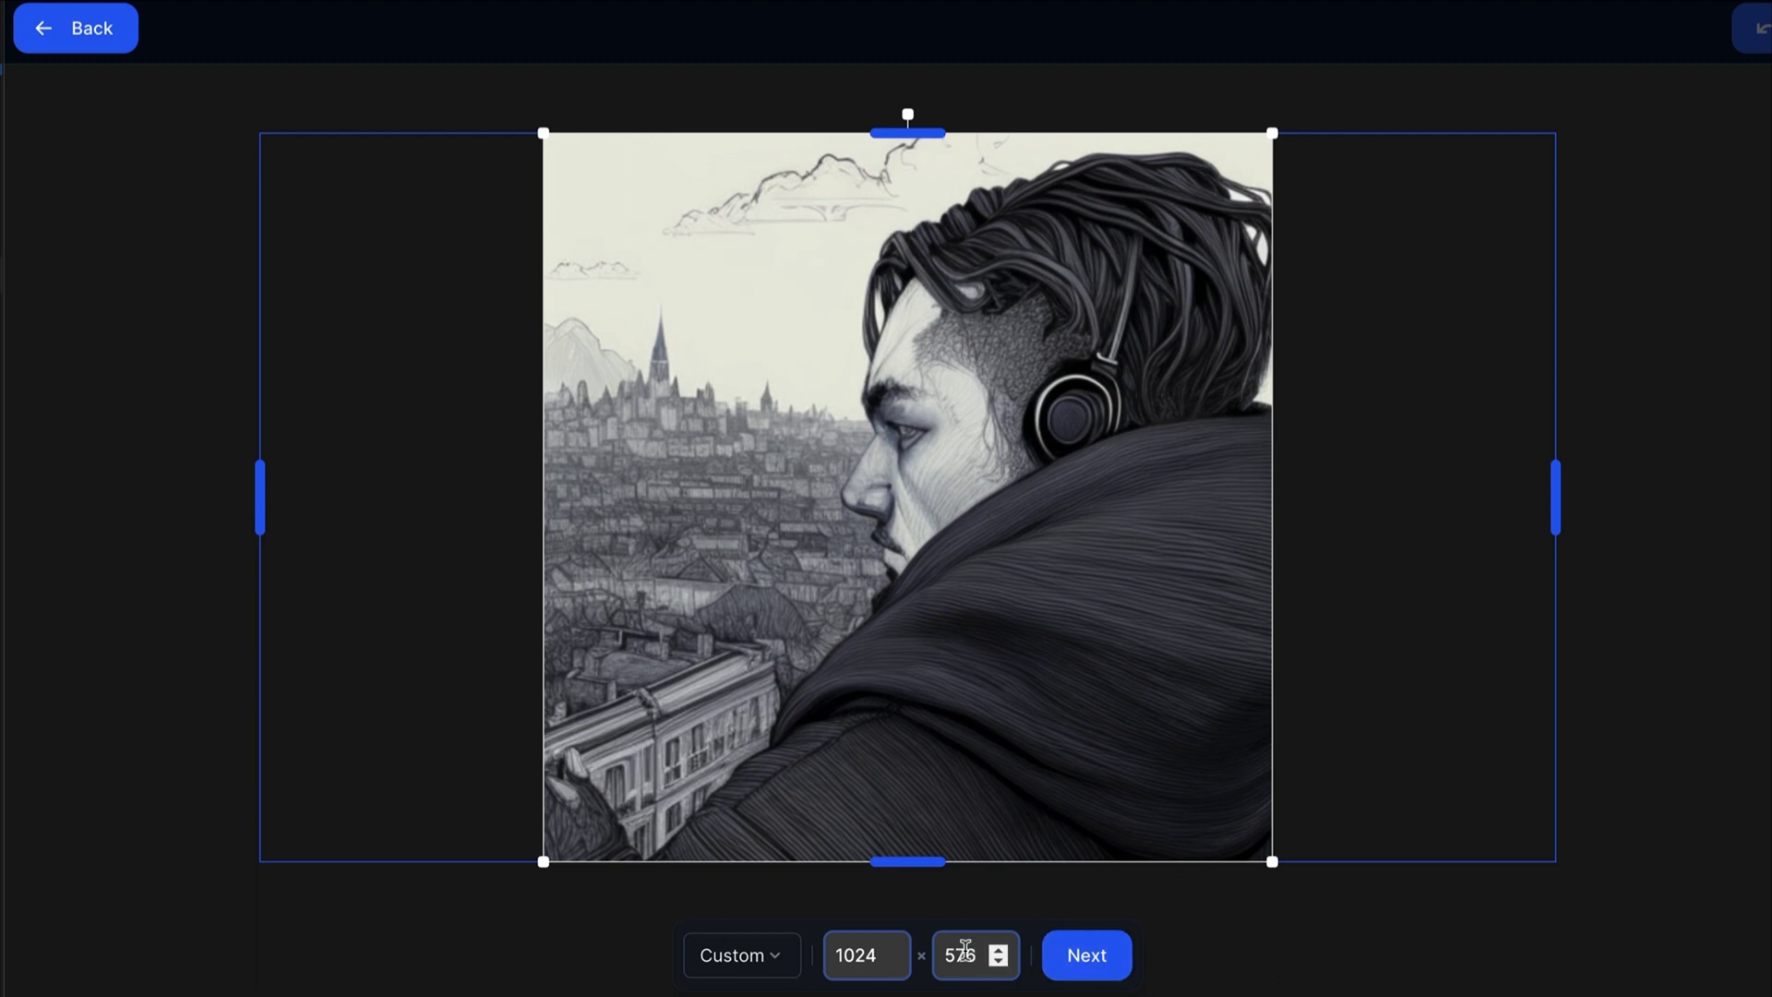
Step: Set the canvas height to 1000 for a 1024 × 1000 canvas
left_click(996, 949)
left_click(996, 948)
left_click(995, 949)
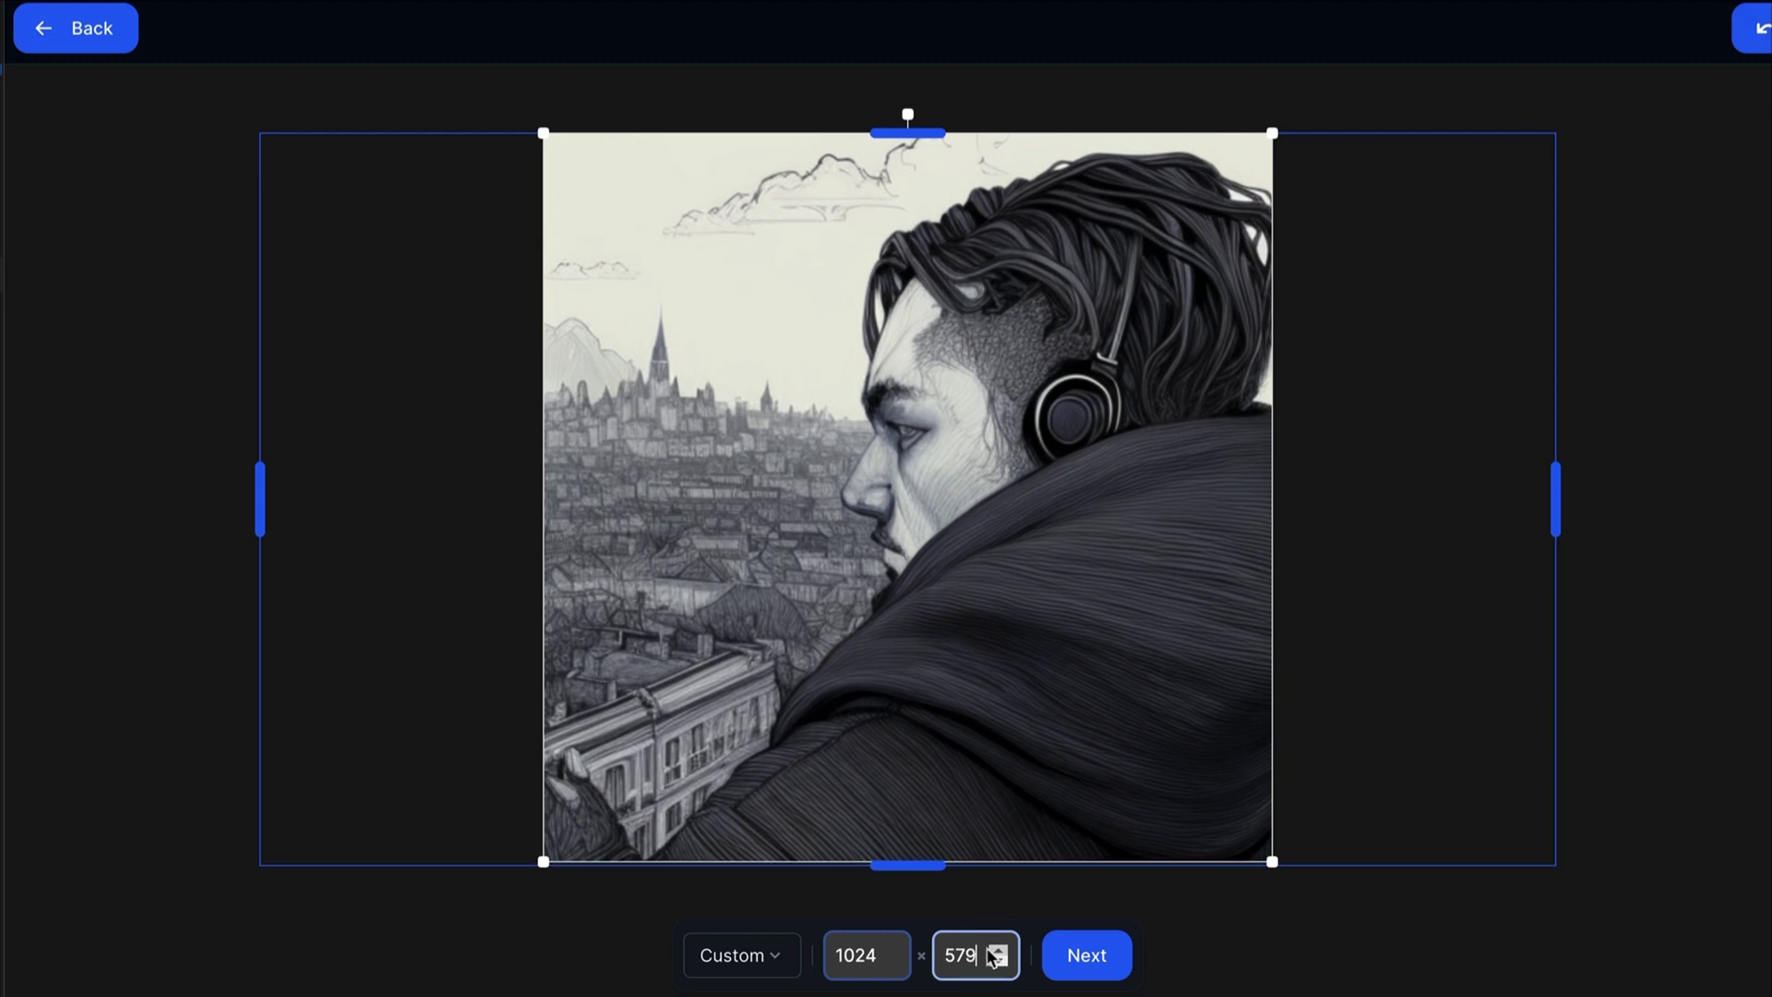
left_click(888, 955)
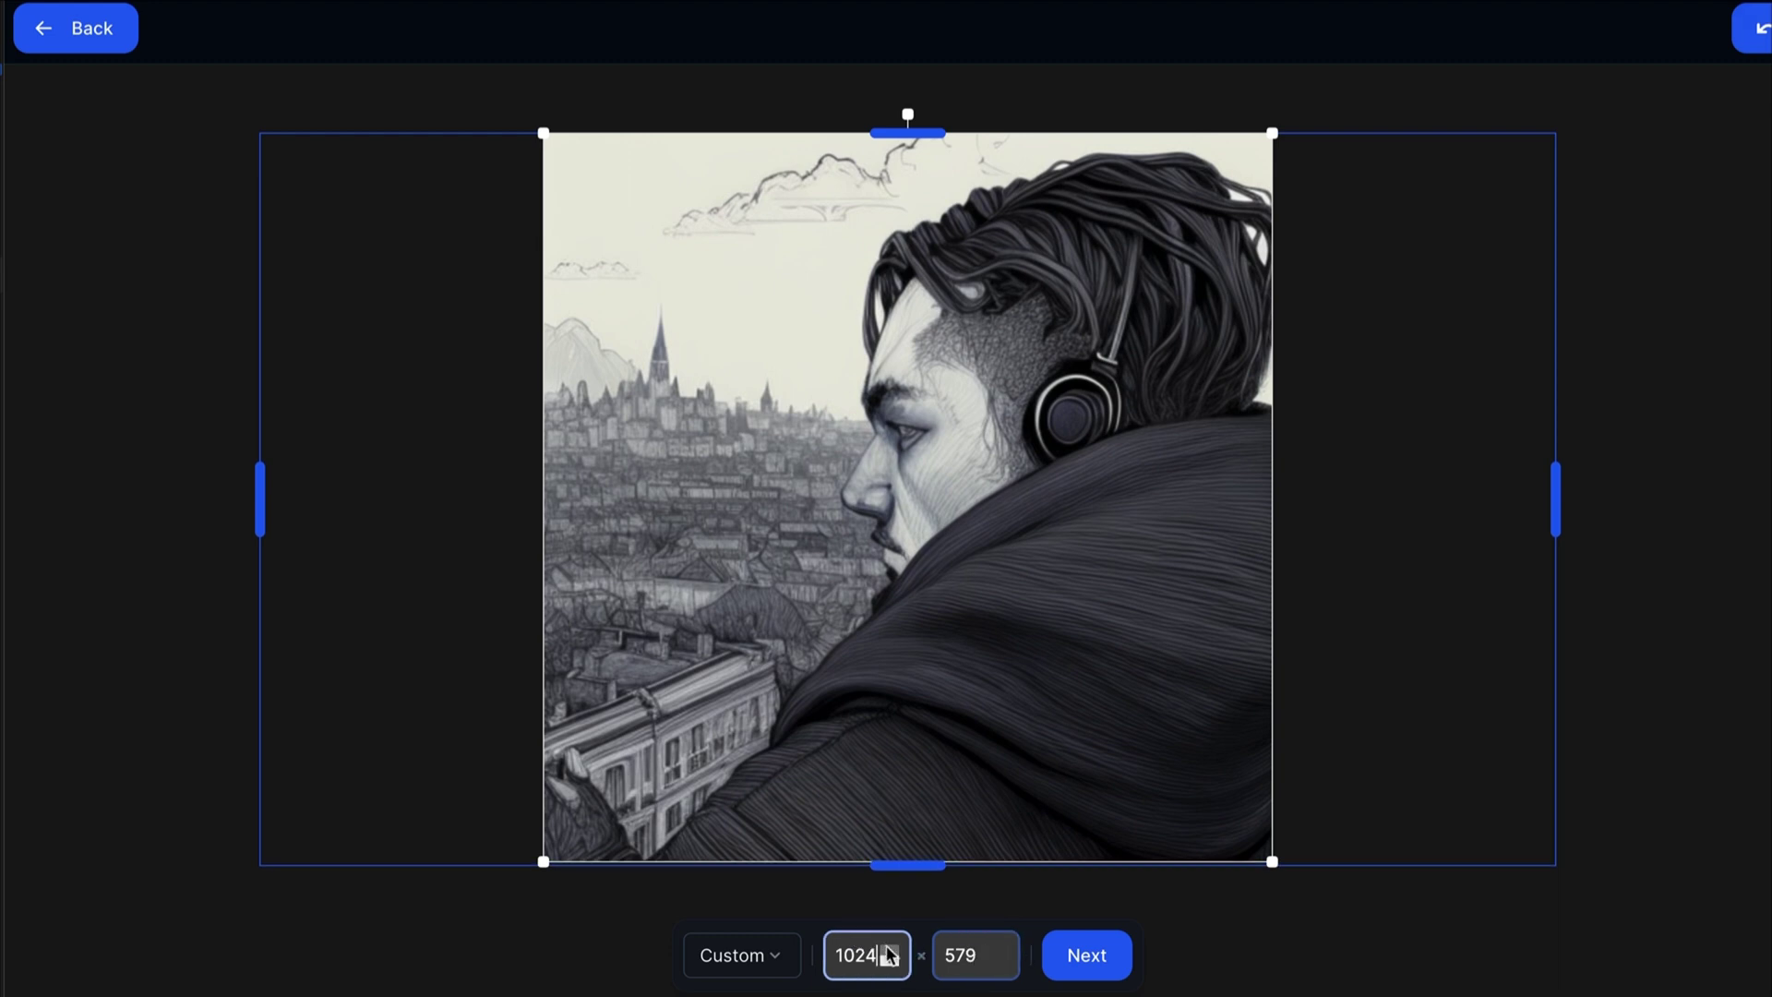
left_click(997, 949)
left_click(997, 949)
left_click_drag(983, 946, 916, 955)
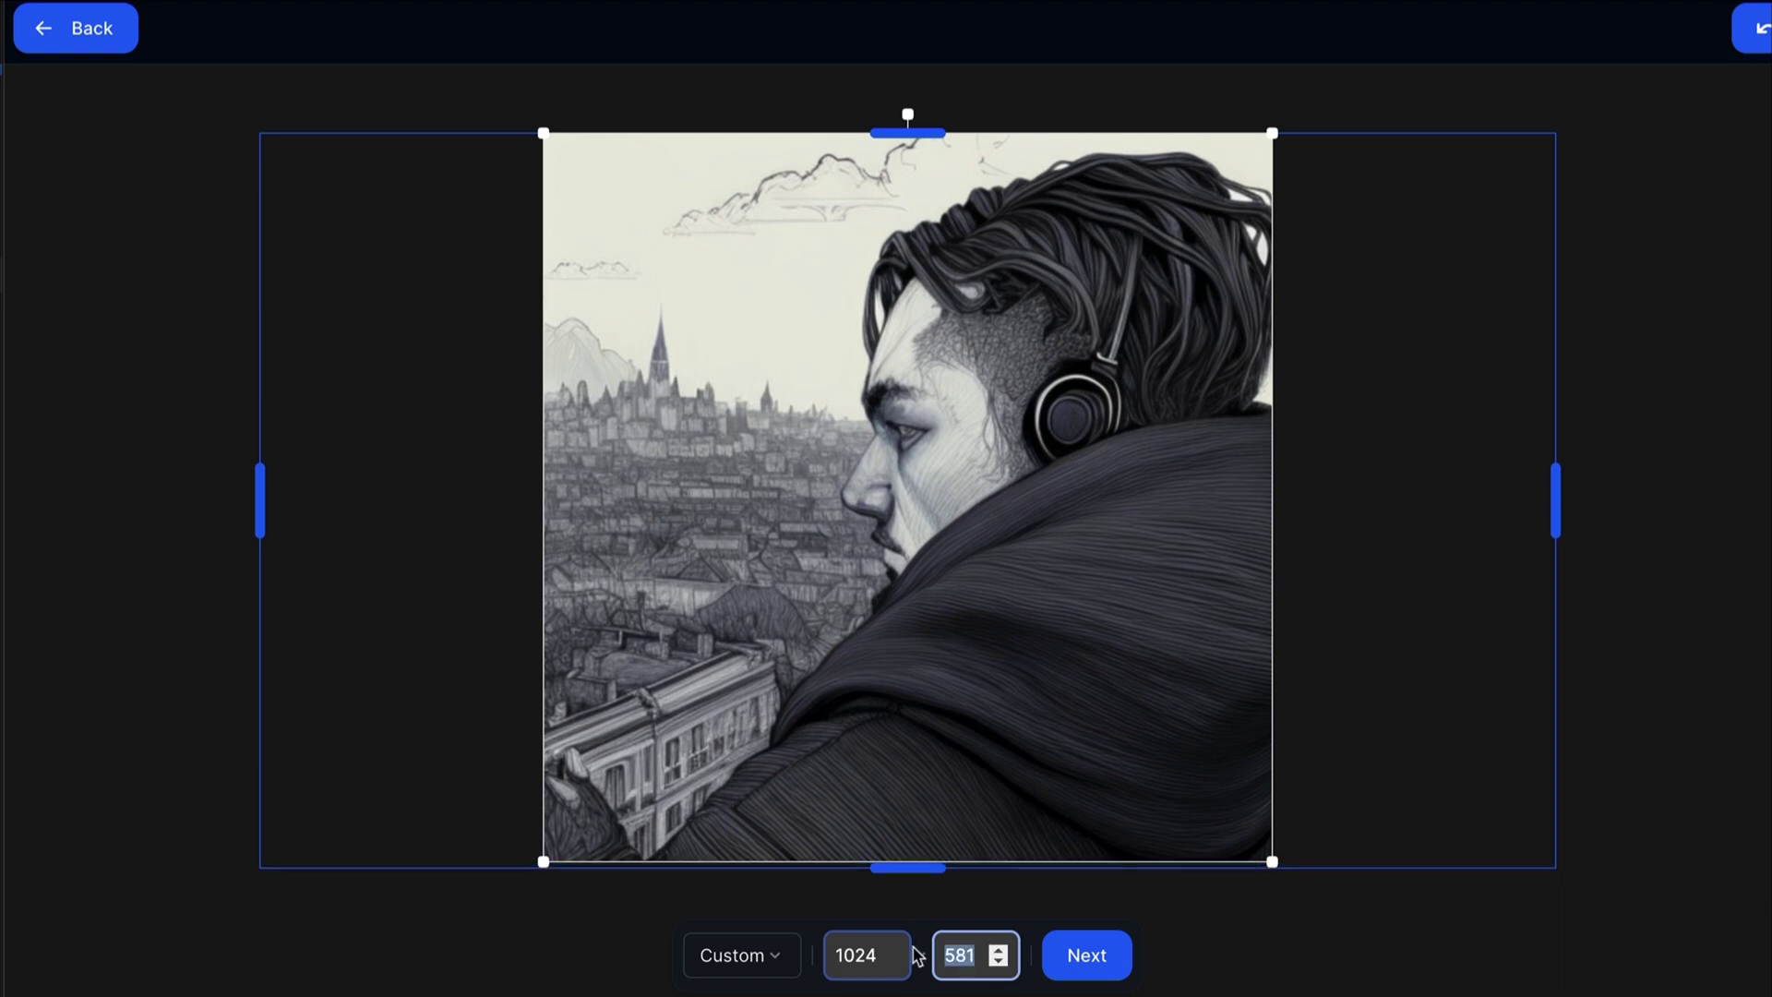
type("1000")
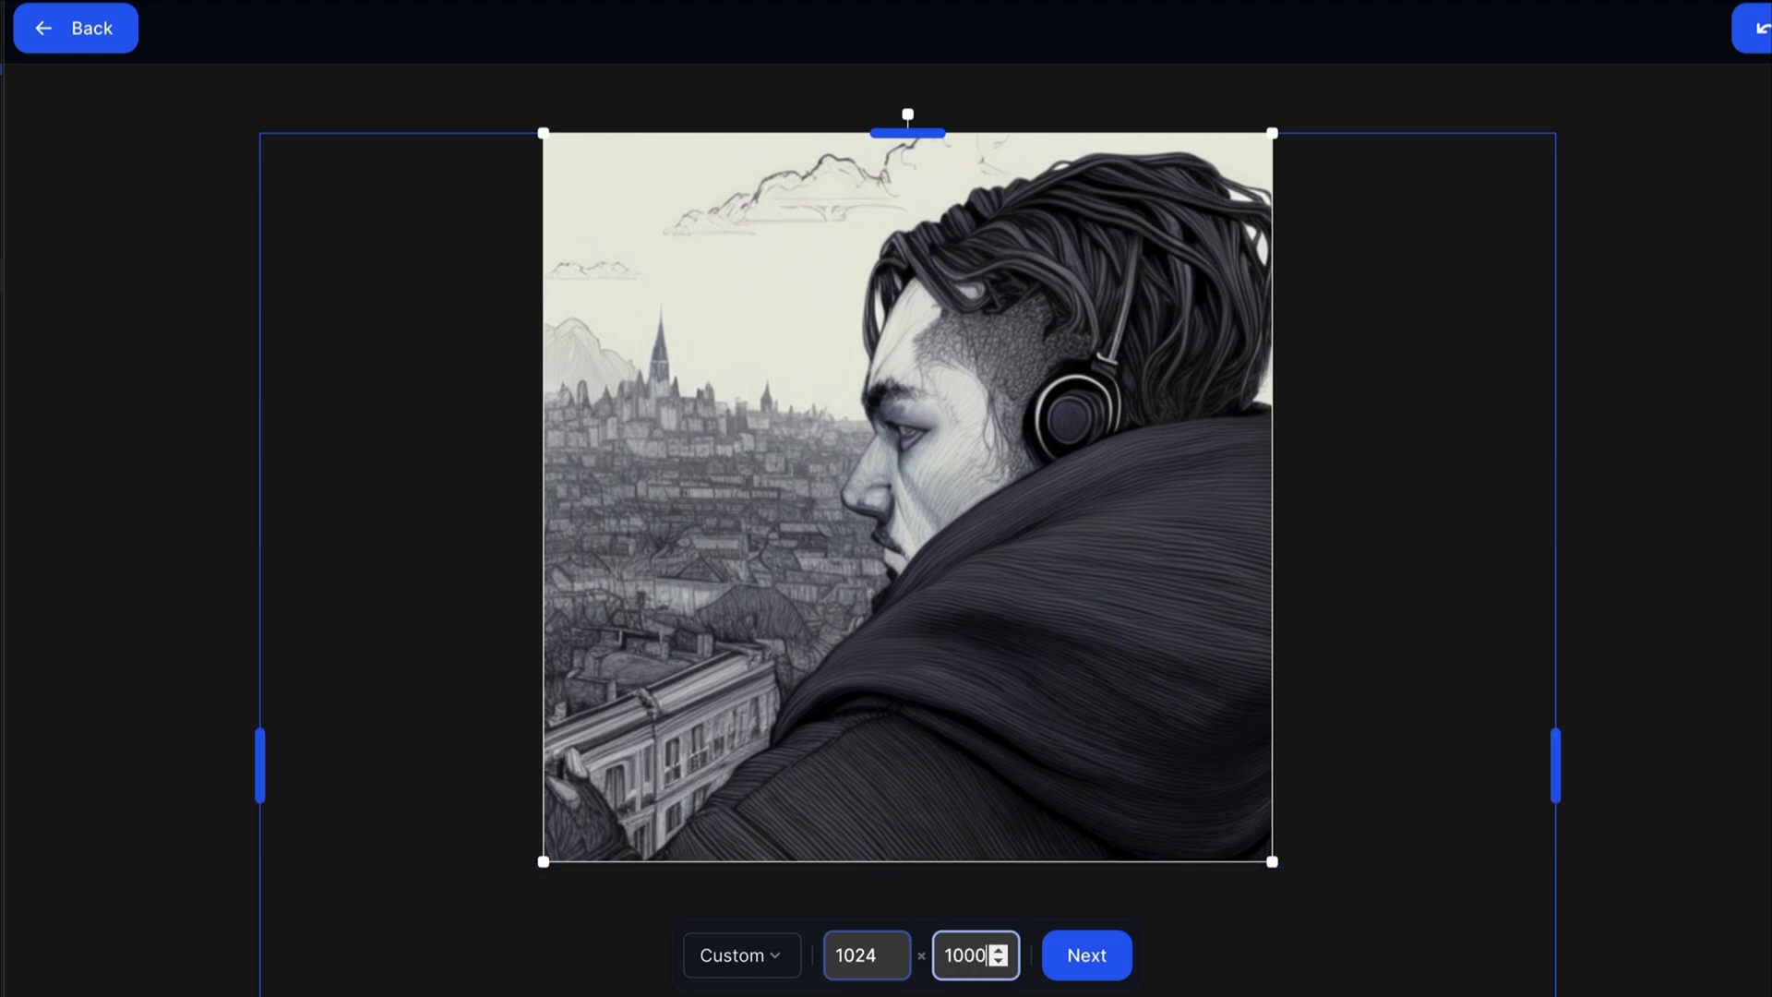
left_click(1733, 590)
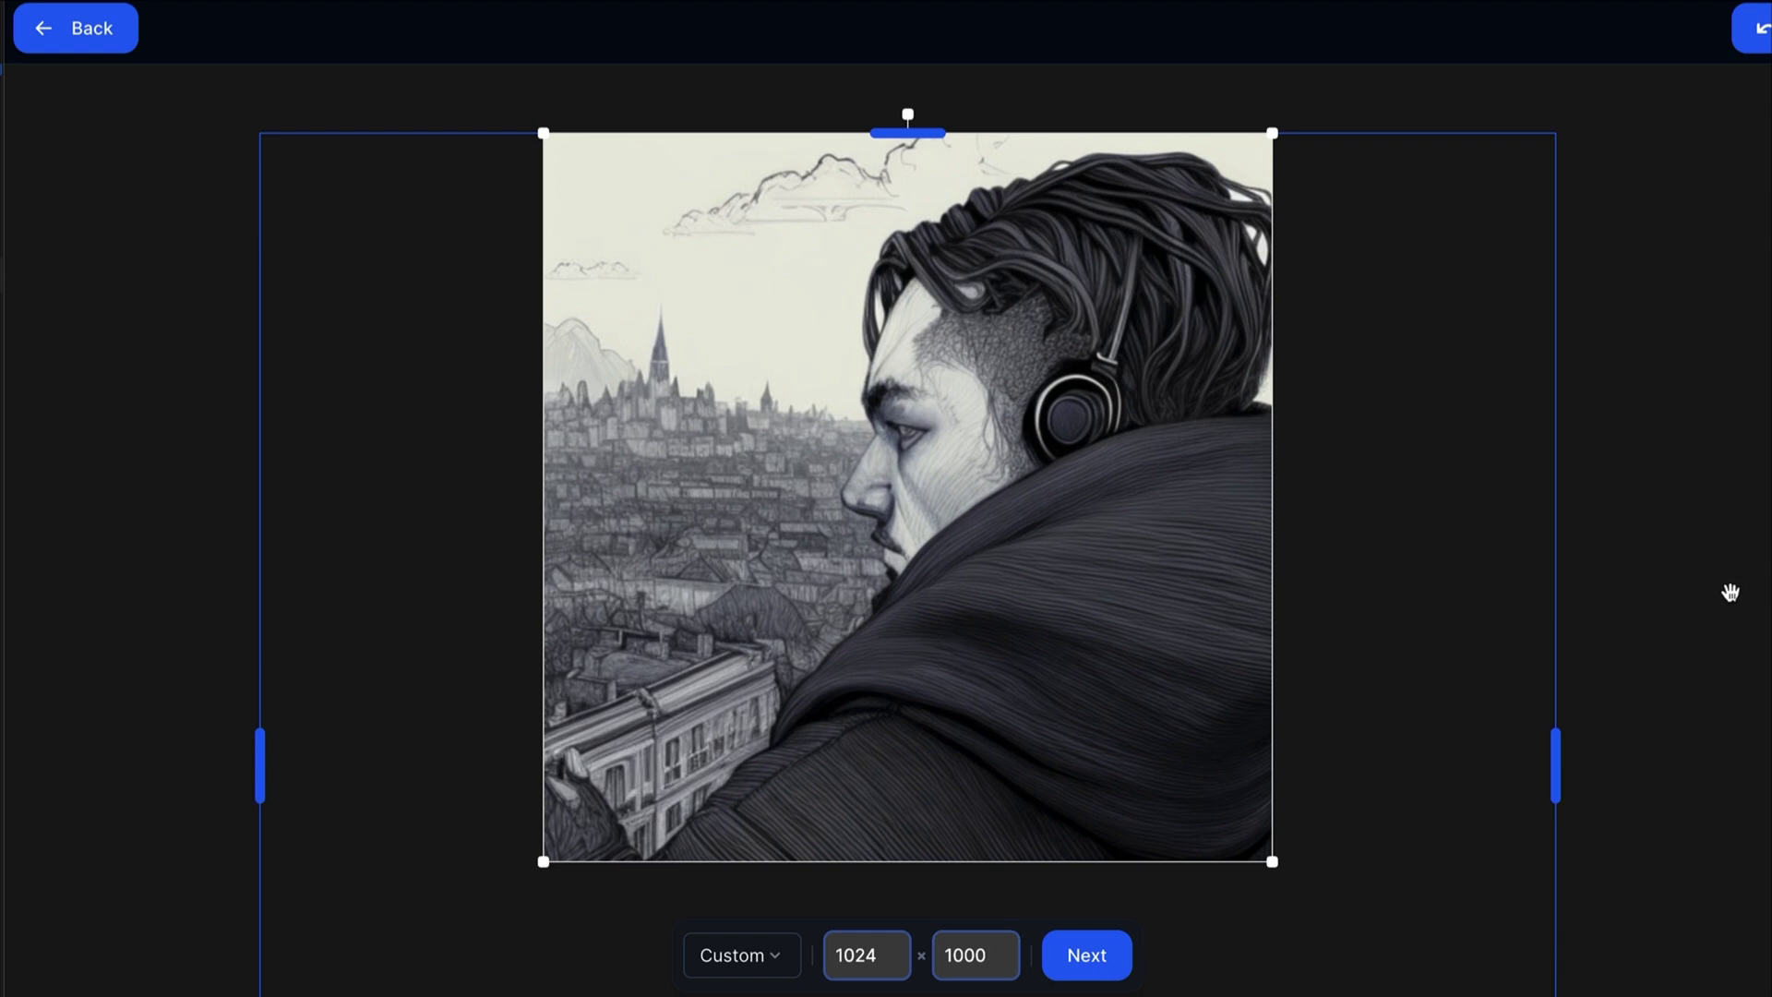
Step: Check the extended canvas around the headphone sketch and generate the uncropped images
scroll(975, 505, "down", 1)
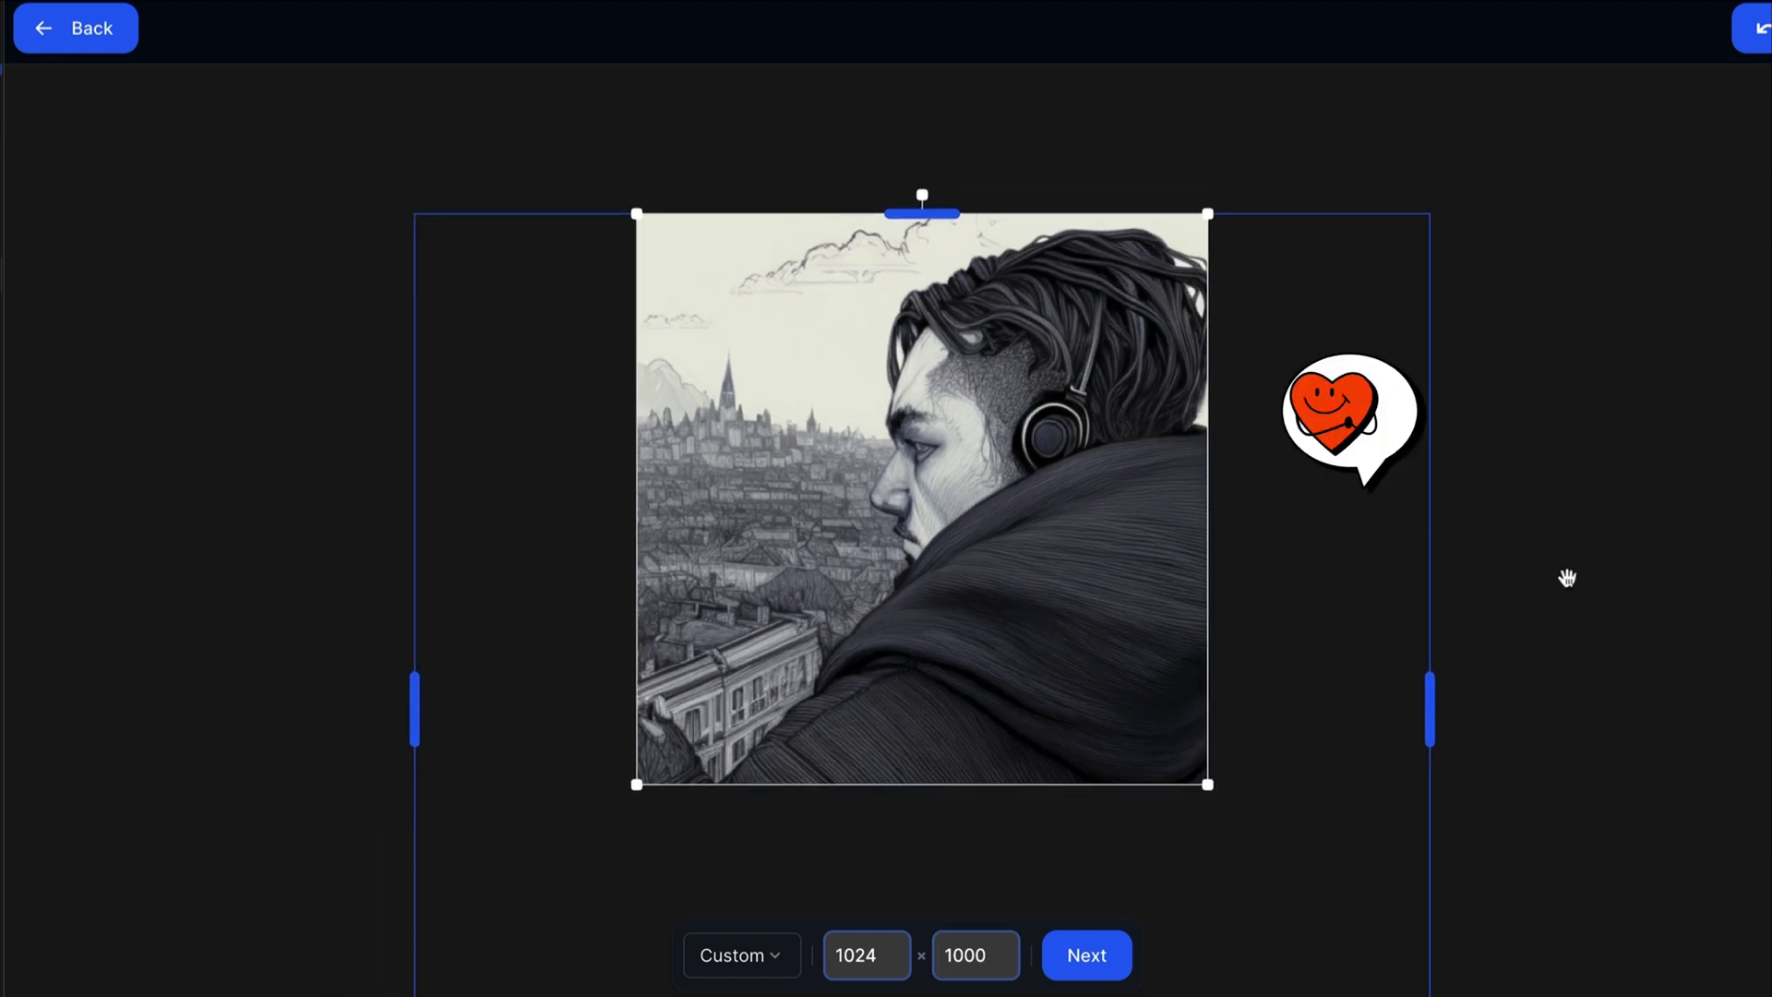
scroll(1397, 711, "down", 2)
scroll(1363, 736, "up", 1)
left_click_drag(1582, 673, 1579, 607)
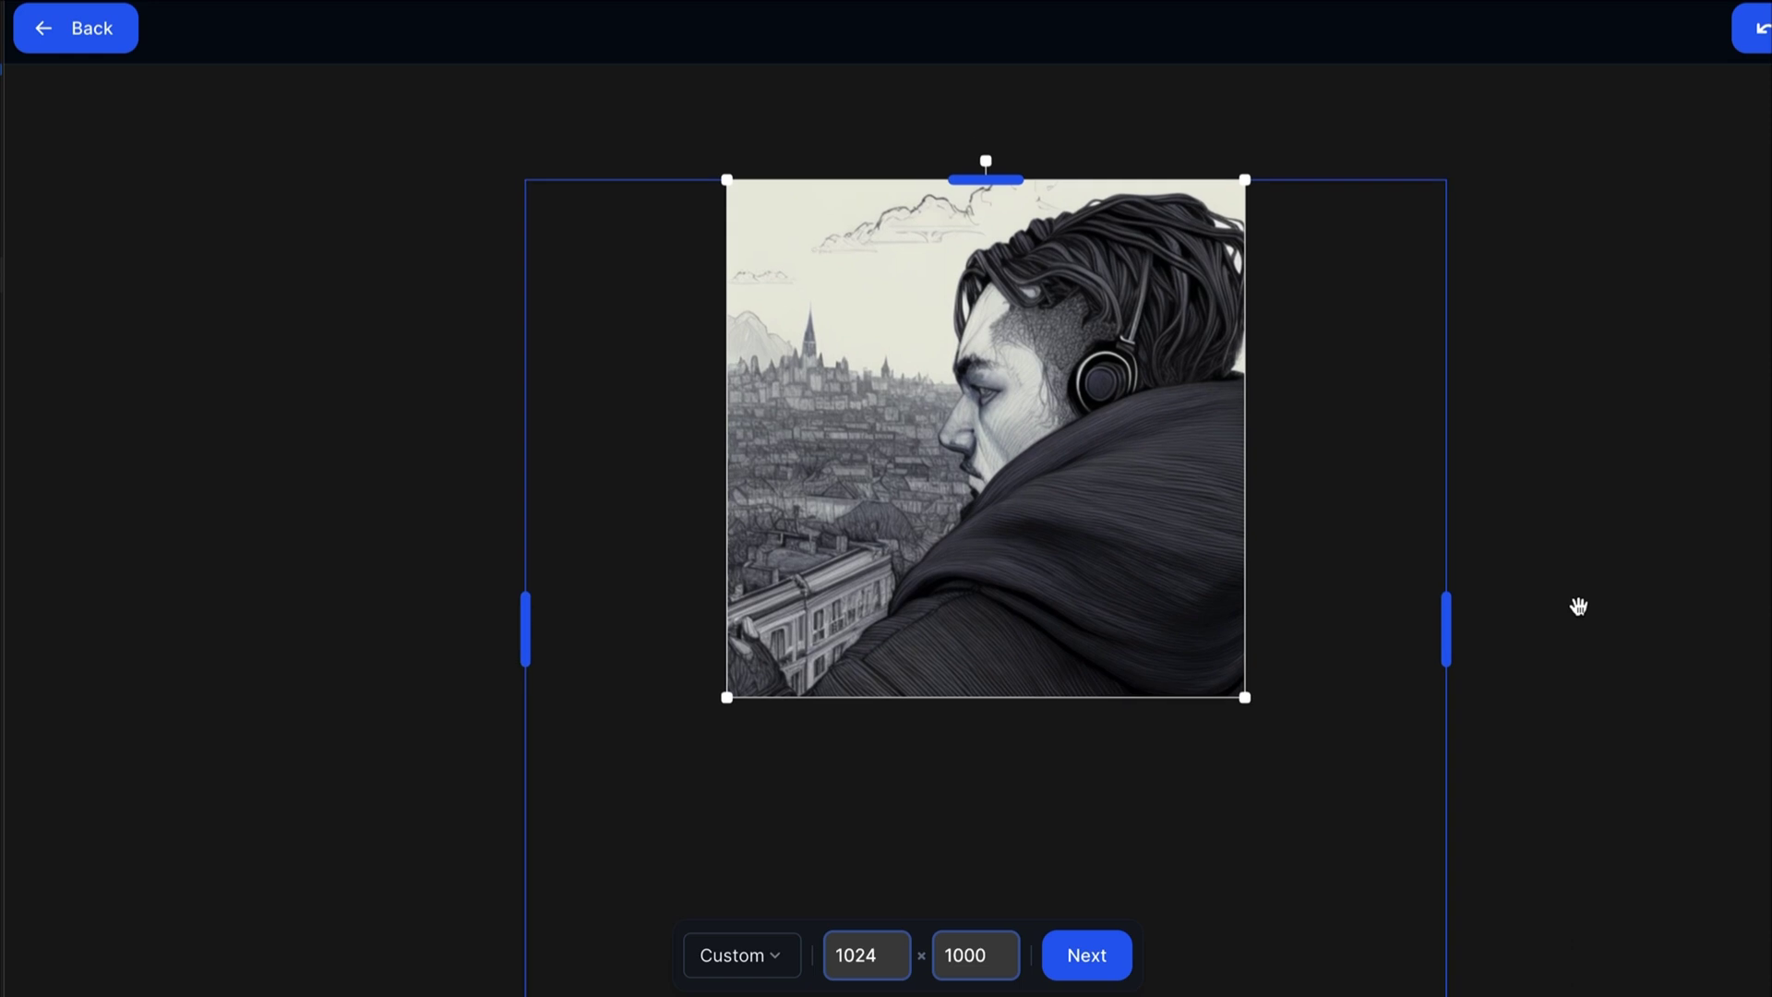
left_click(1082, 960)
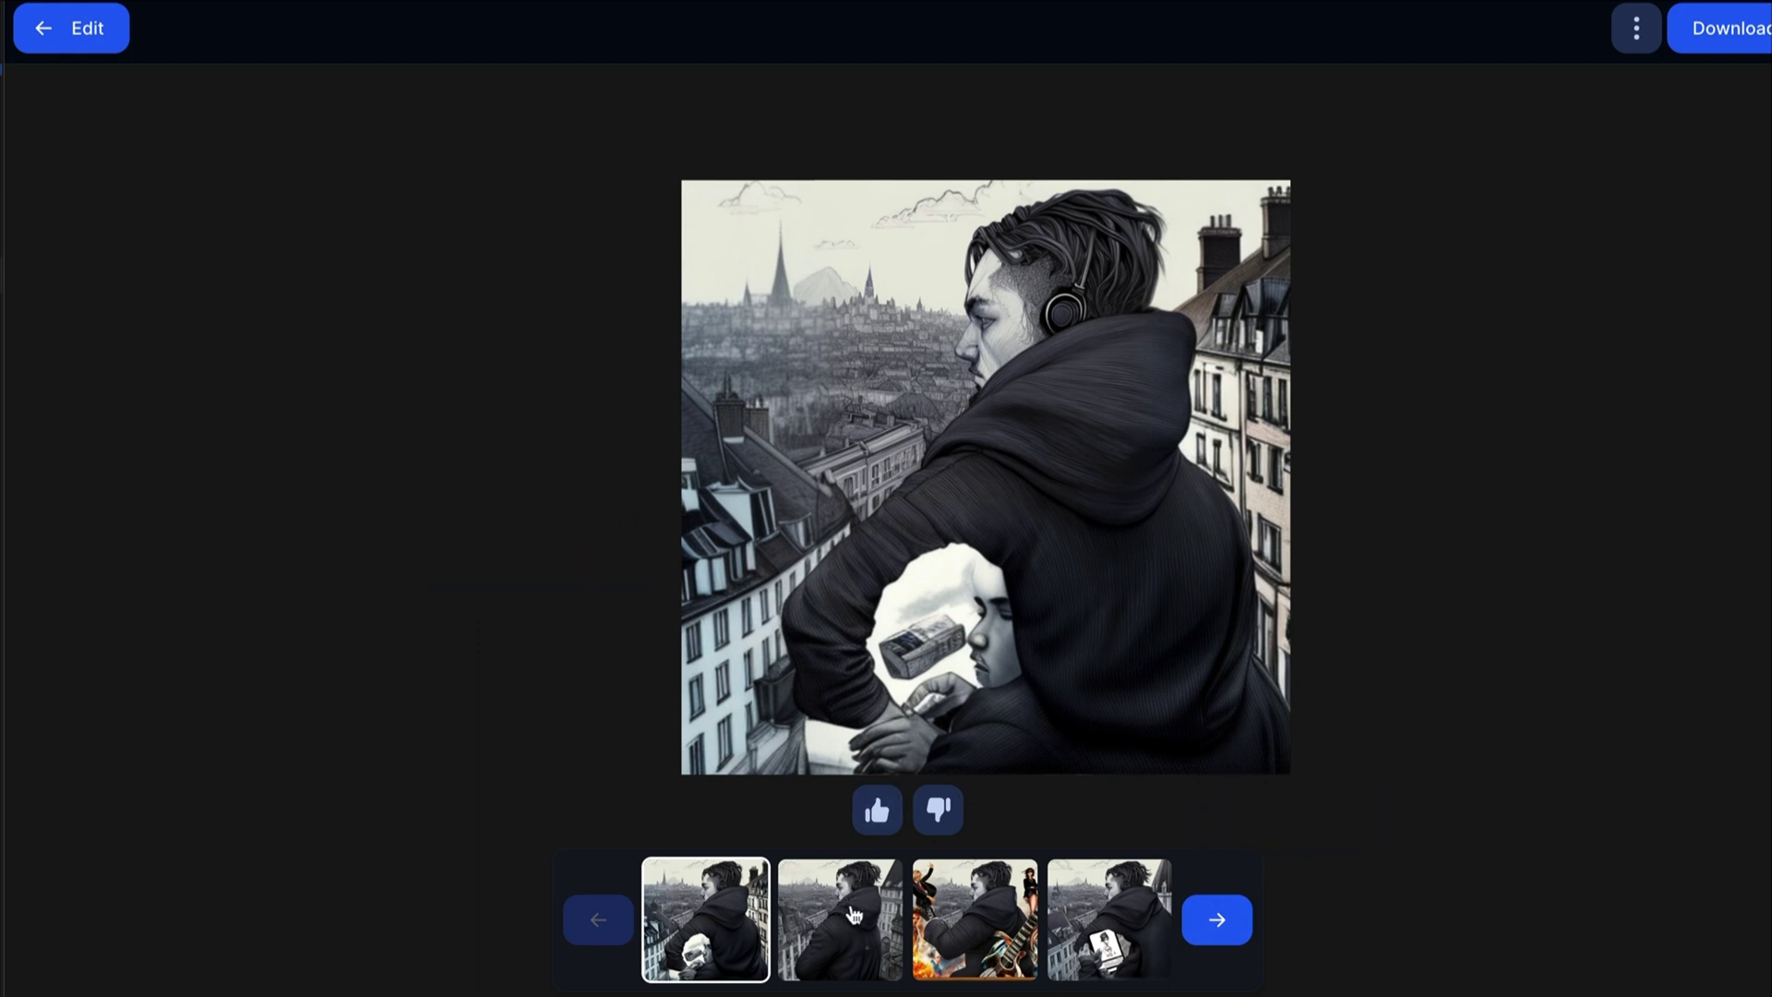
Step: Preview the second, third (guitar and flames) and fourth generated extensions
left_click(832, 929)
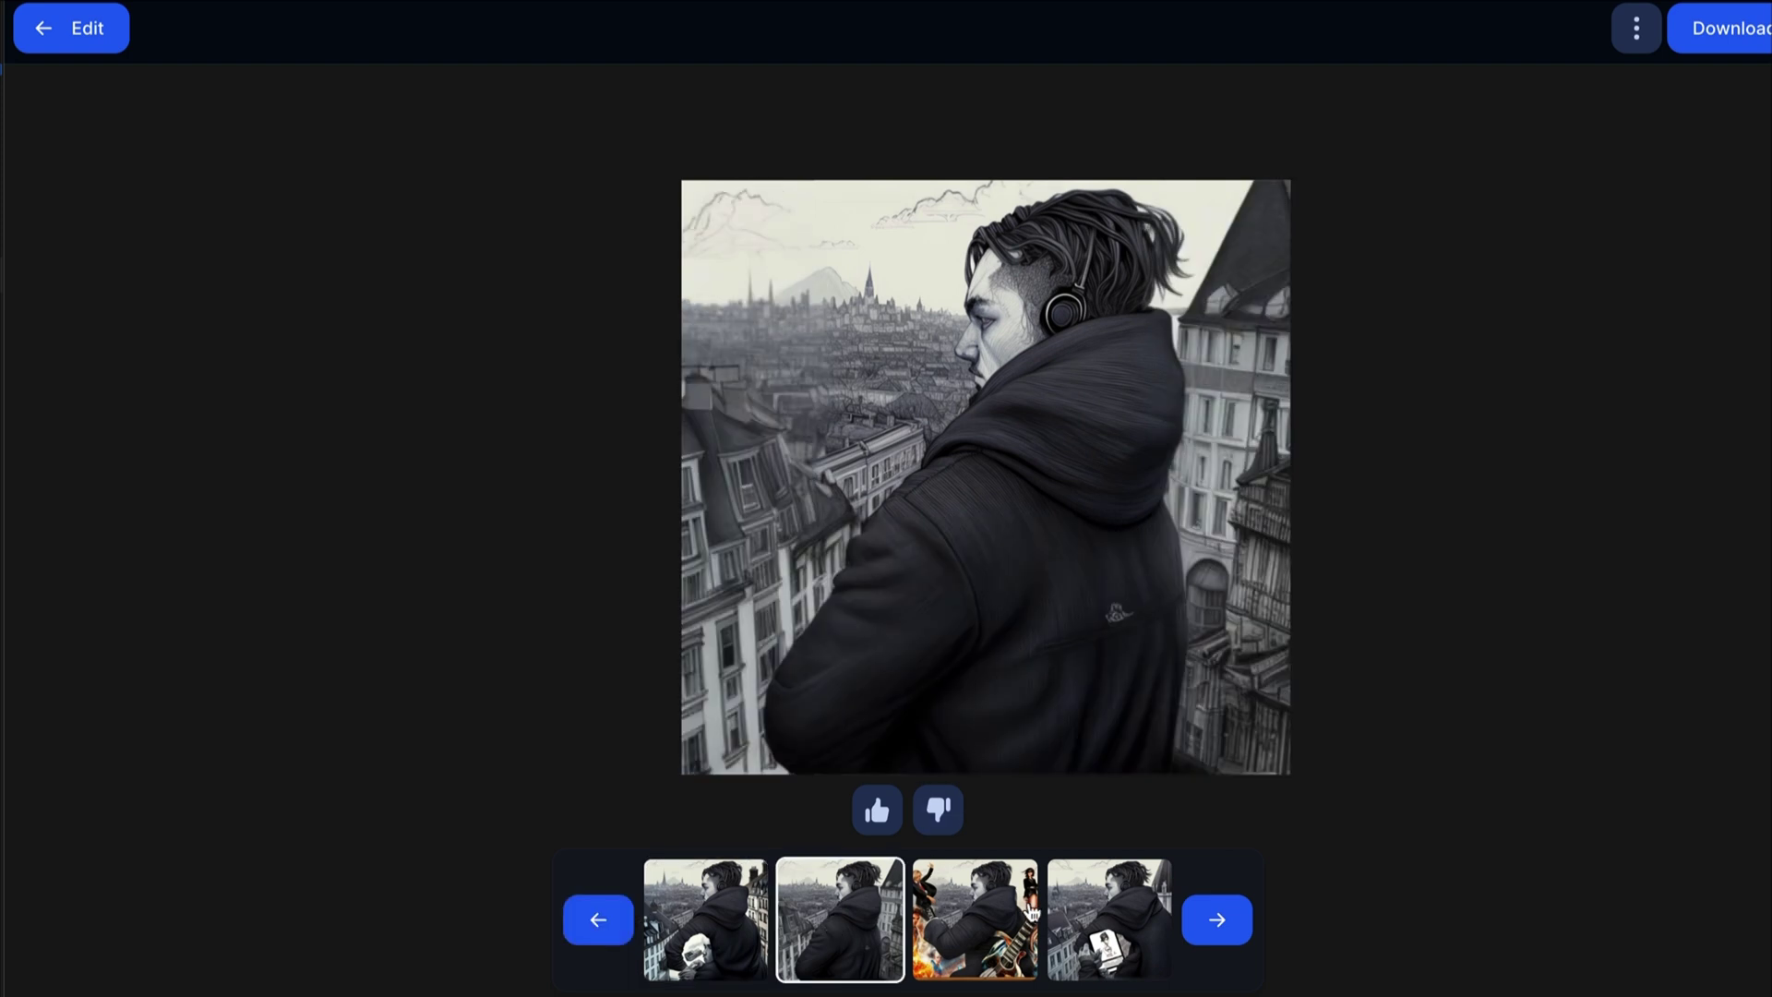
left_click(1009, 916)
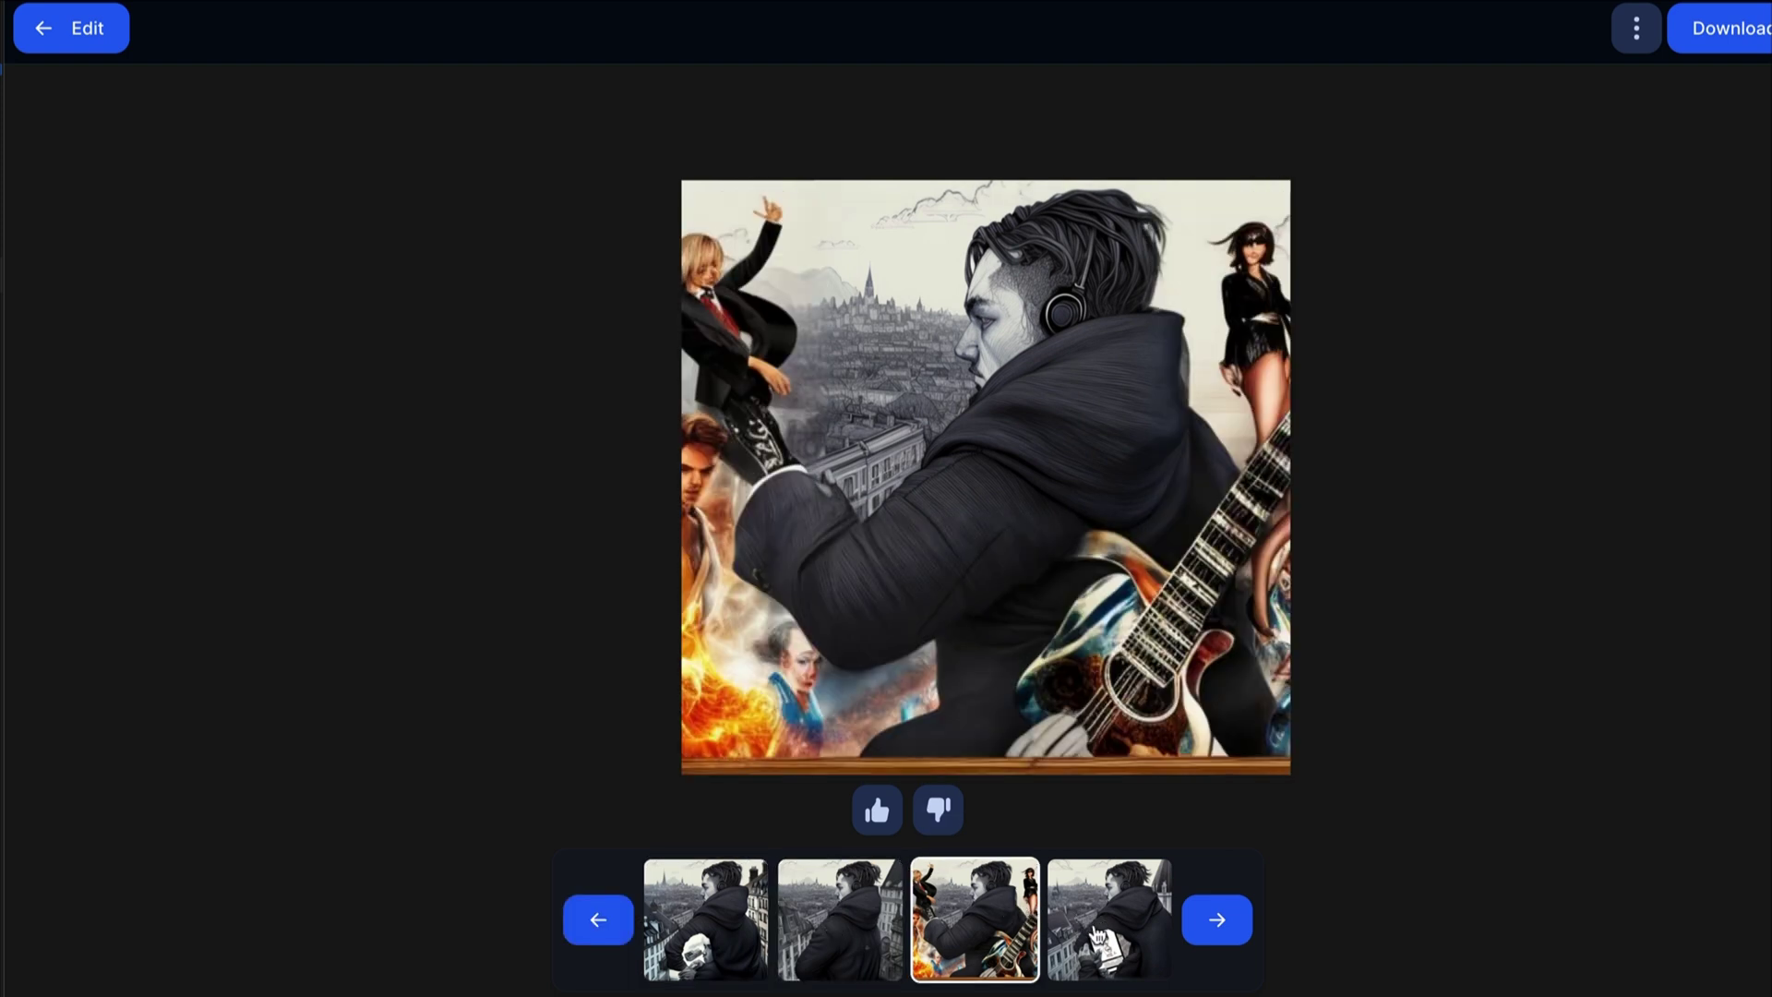
left_click(1094, 942)
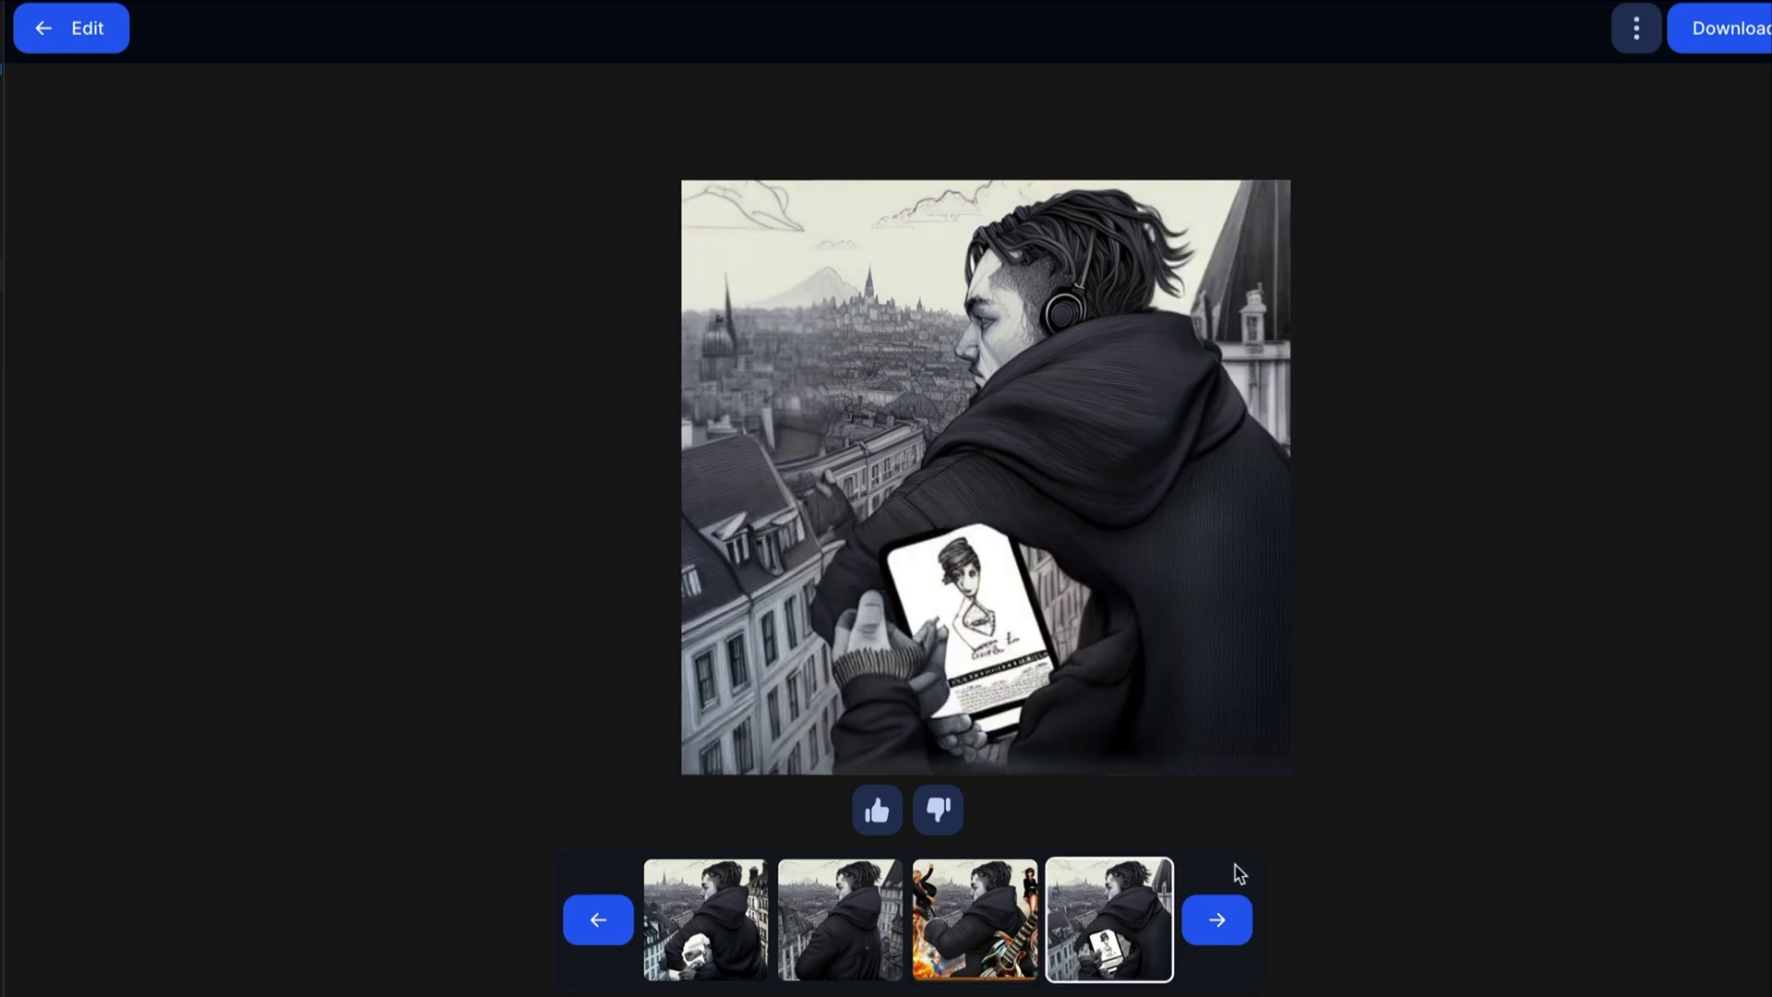
Step: Generate a new batch of extensions and view its fourth, then first result
left_click(1200, 937)
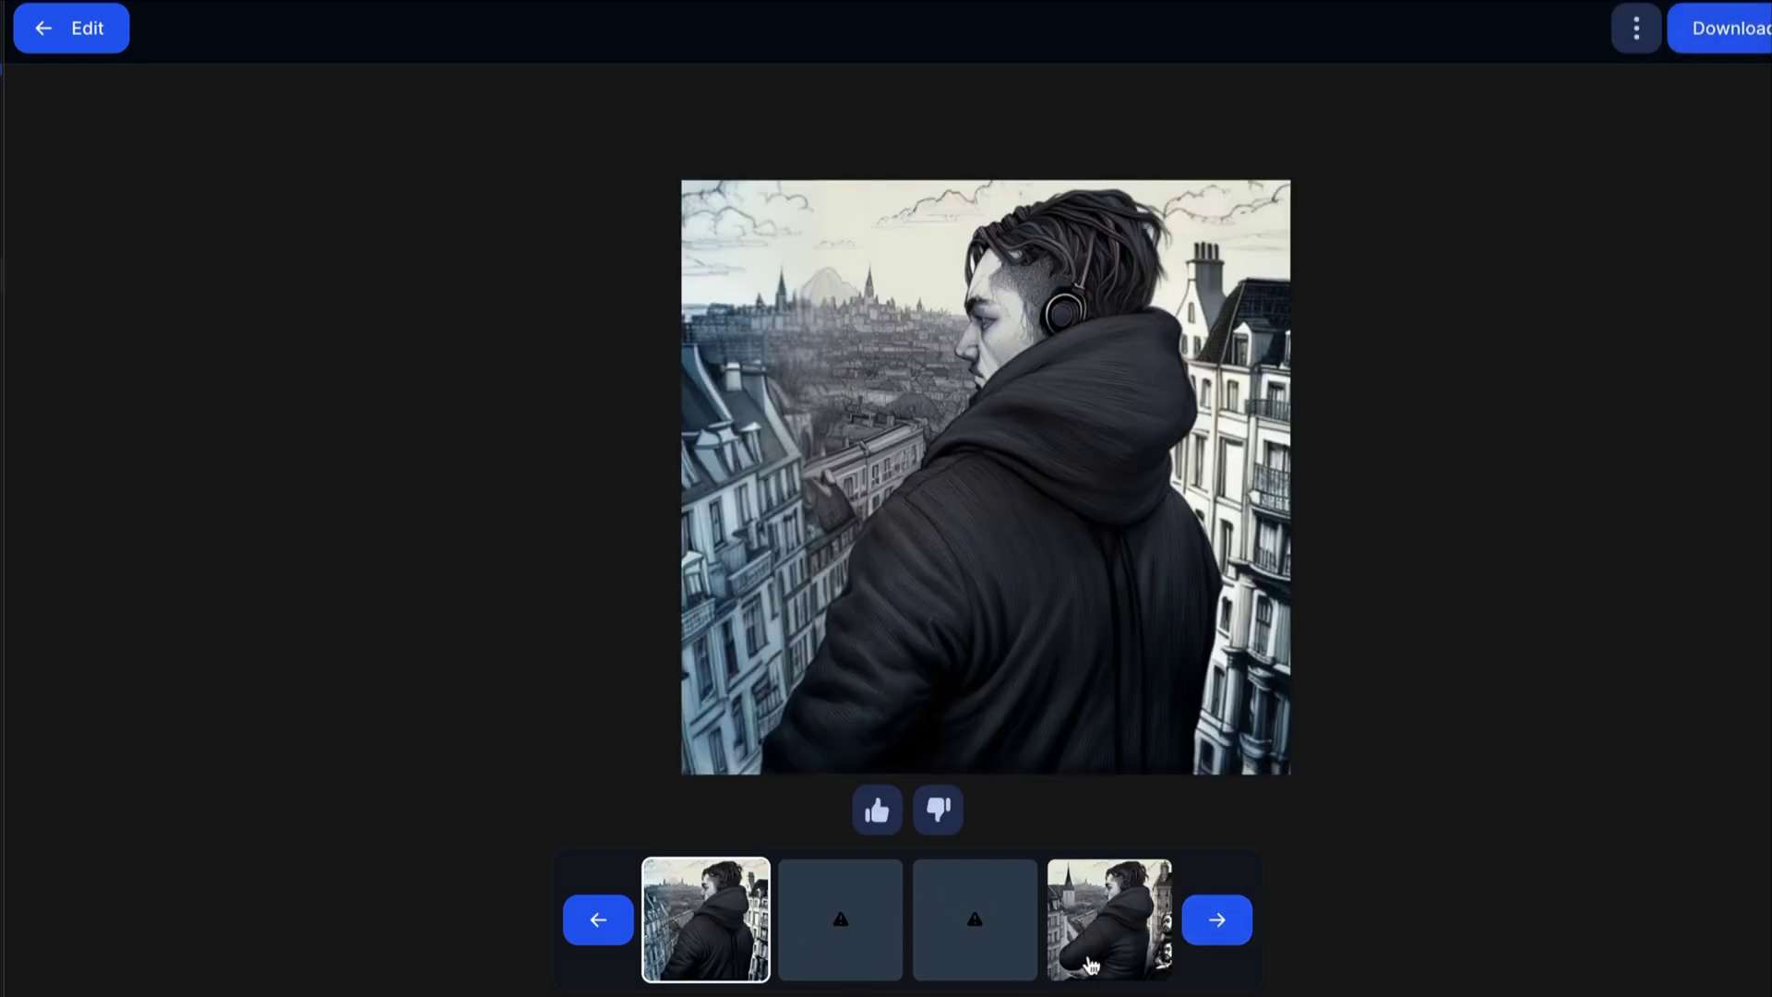
left_click(1088, 956)
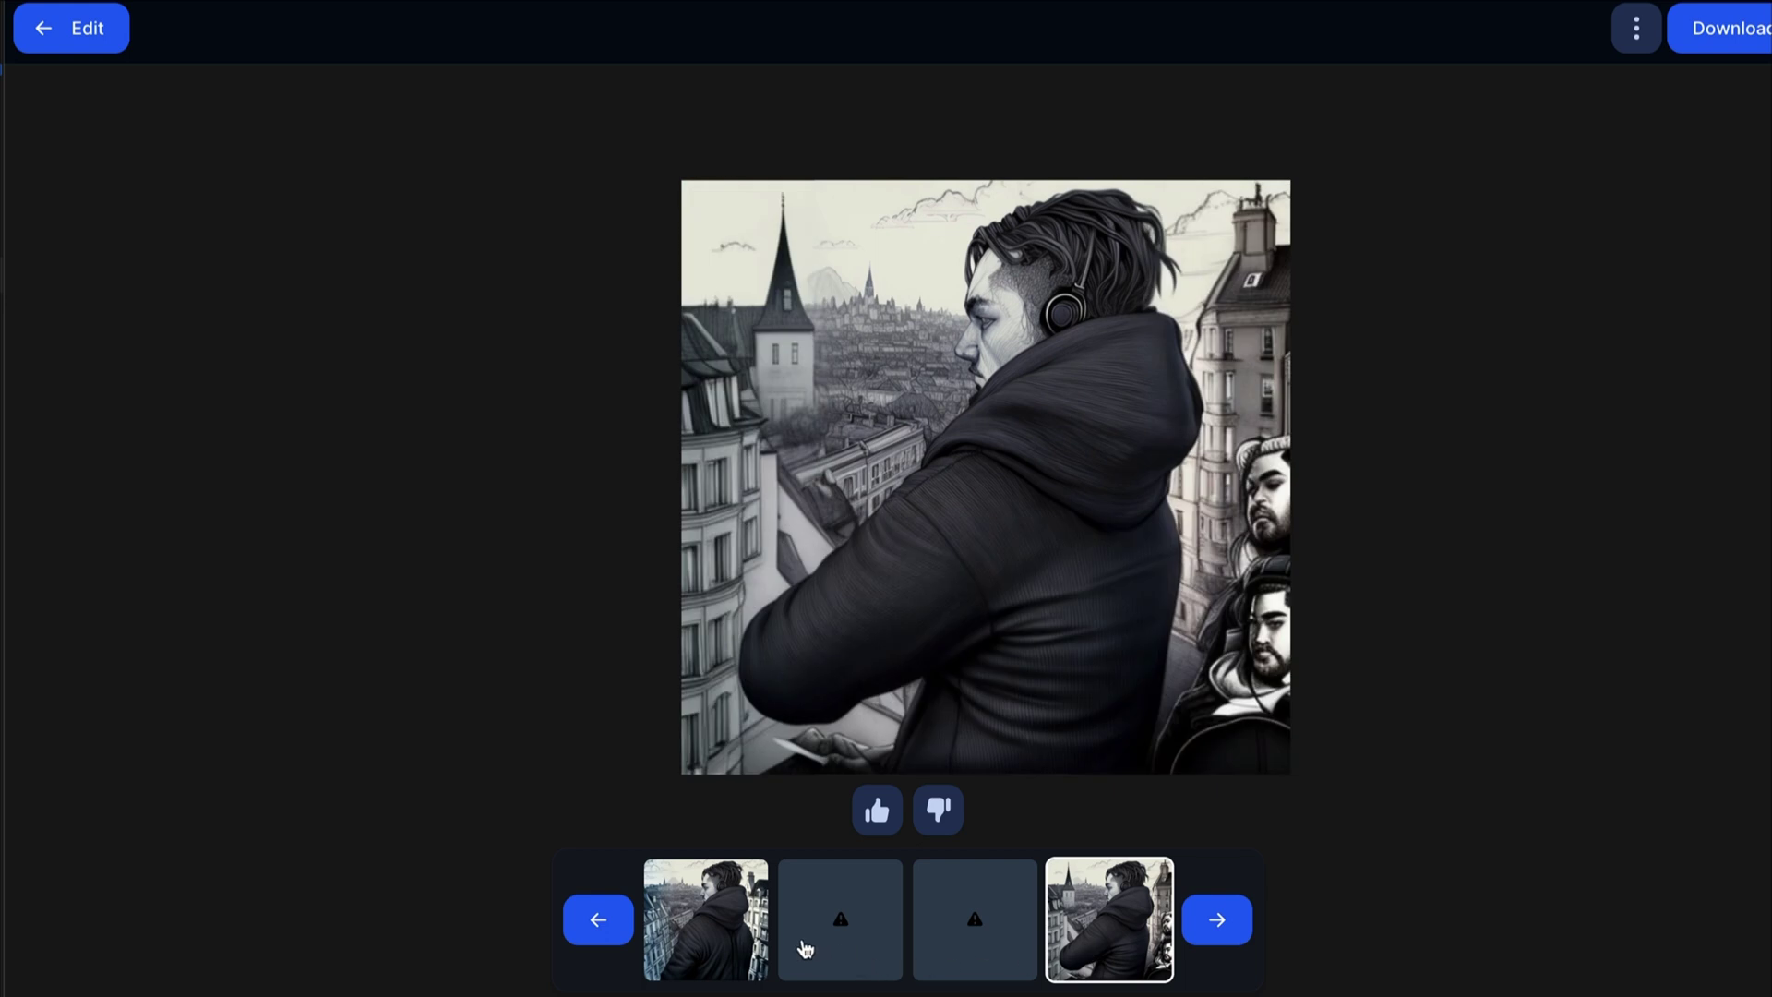
left_click(711, 945)
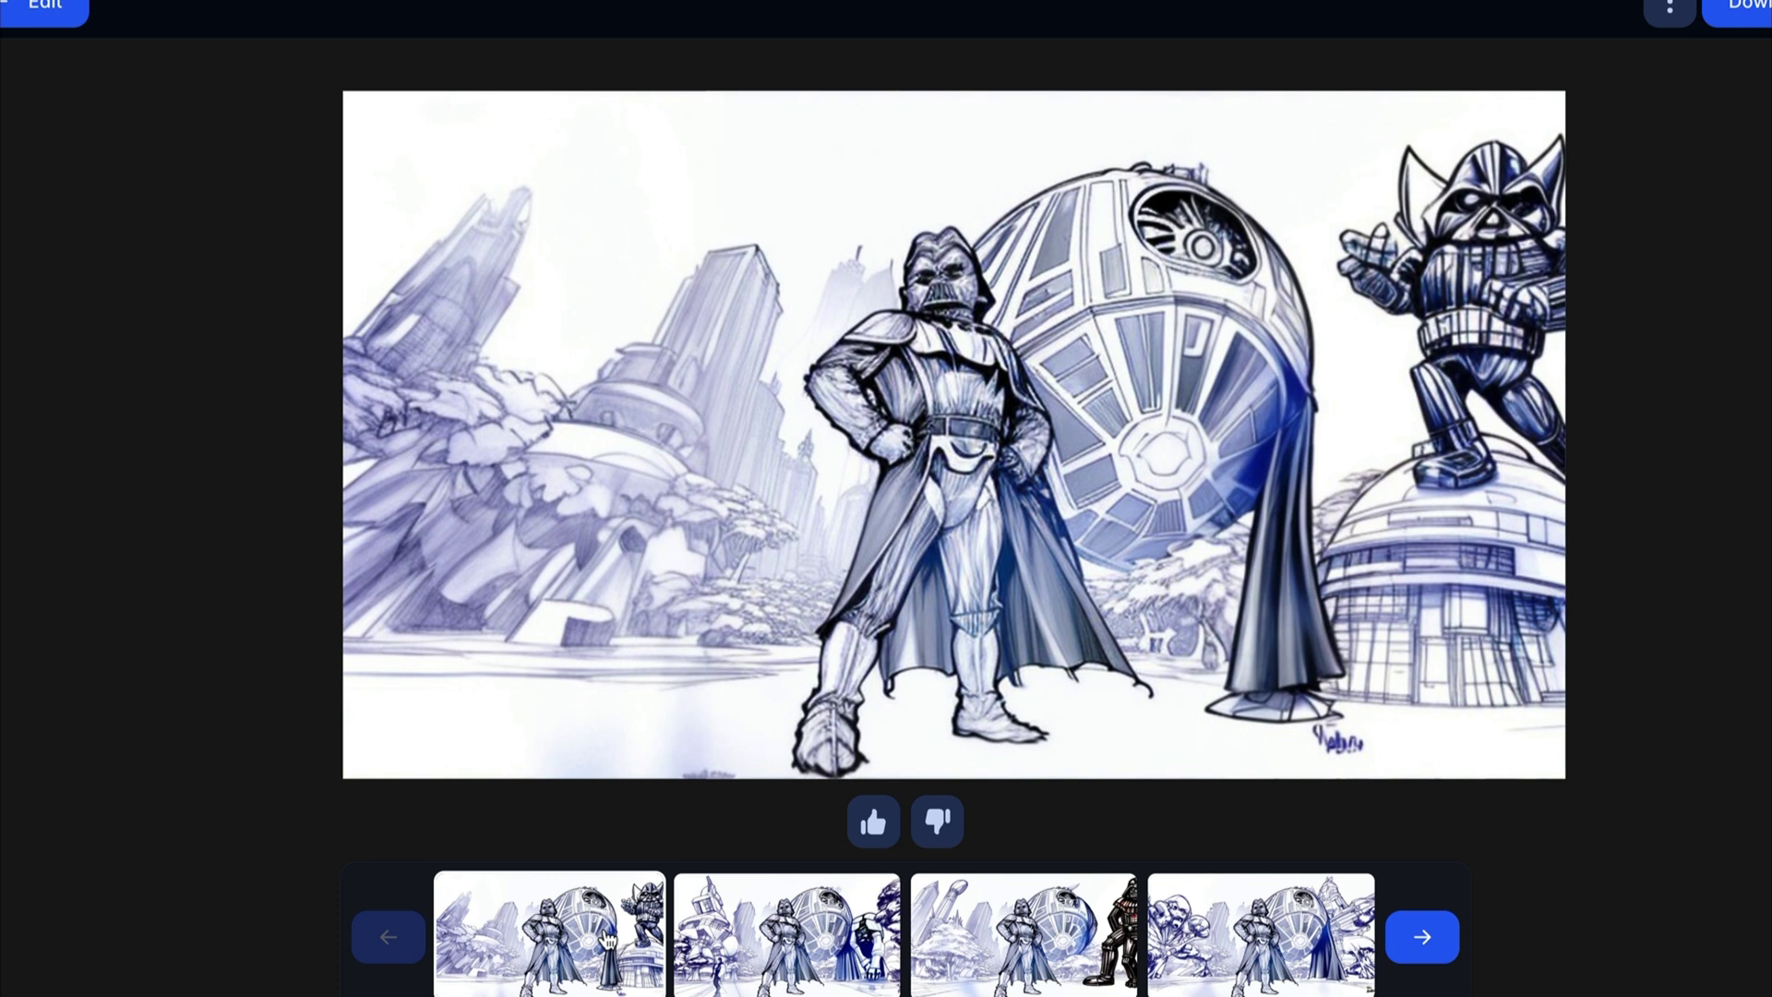
Step: Preview the second, third and fourth Vader variants, then request the next batch
left_click(740, 940)
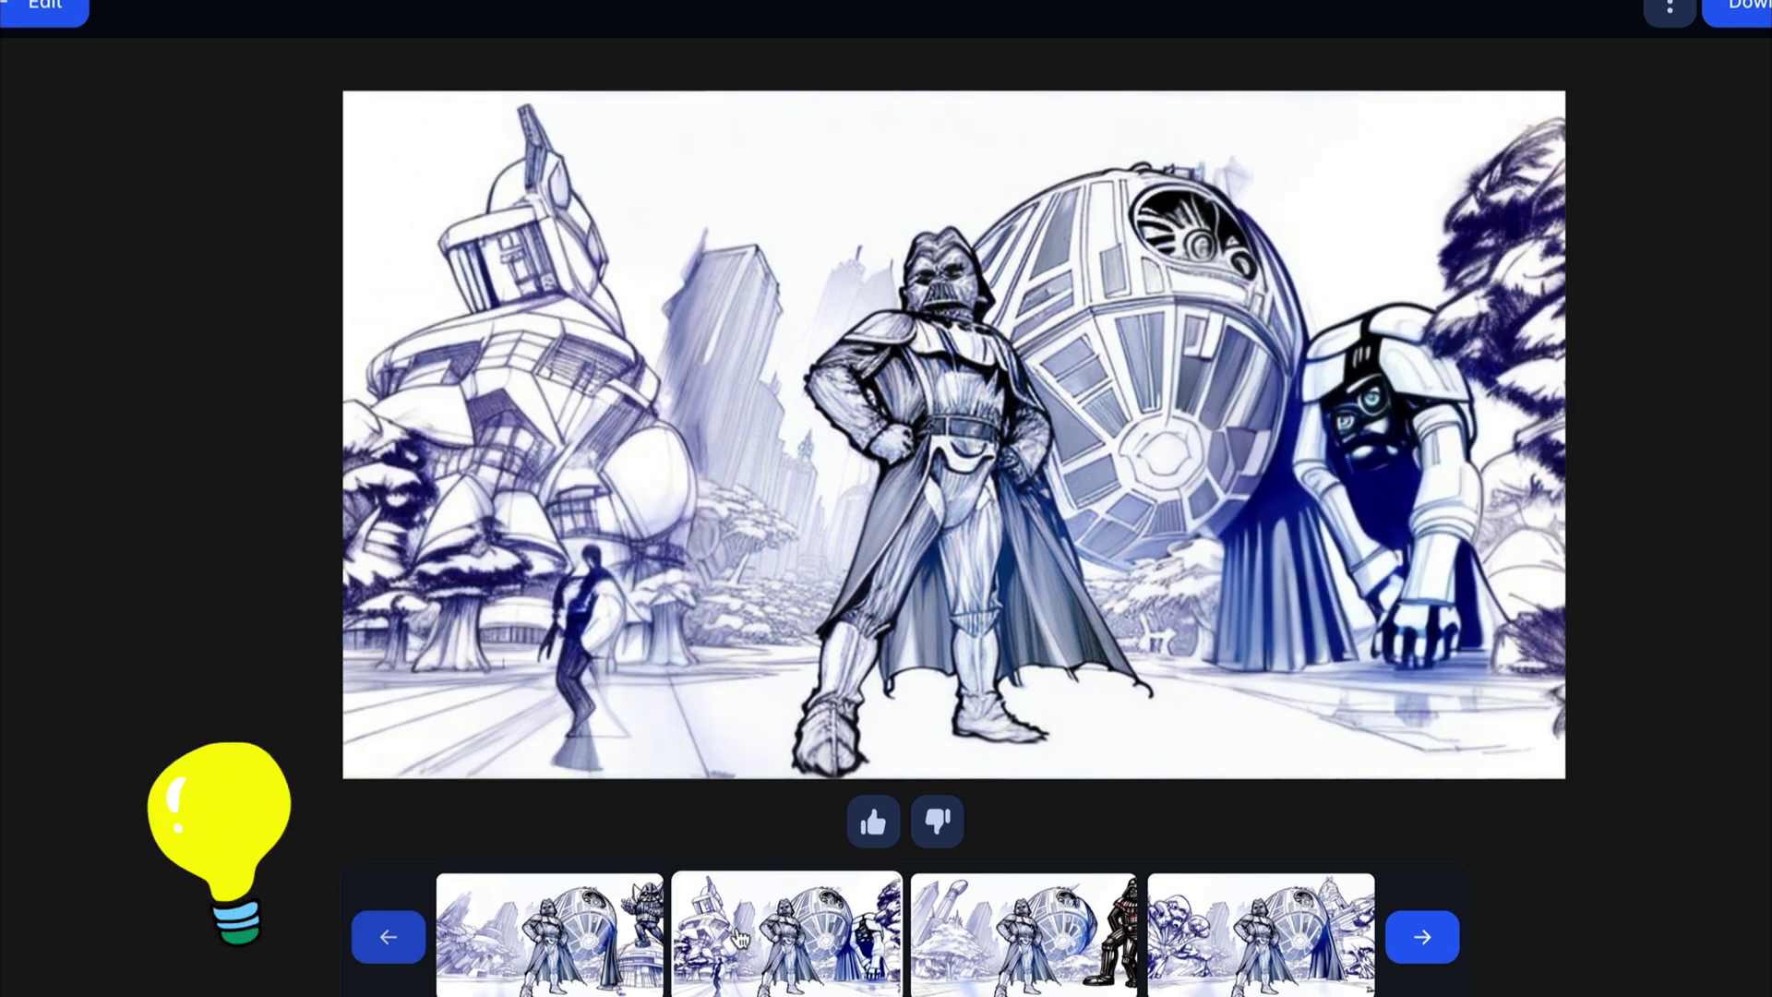
left_click(1074, 944)
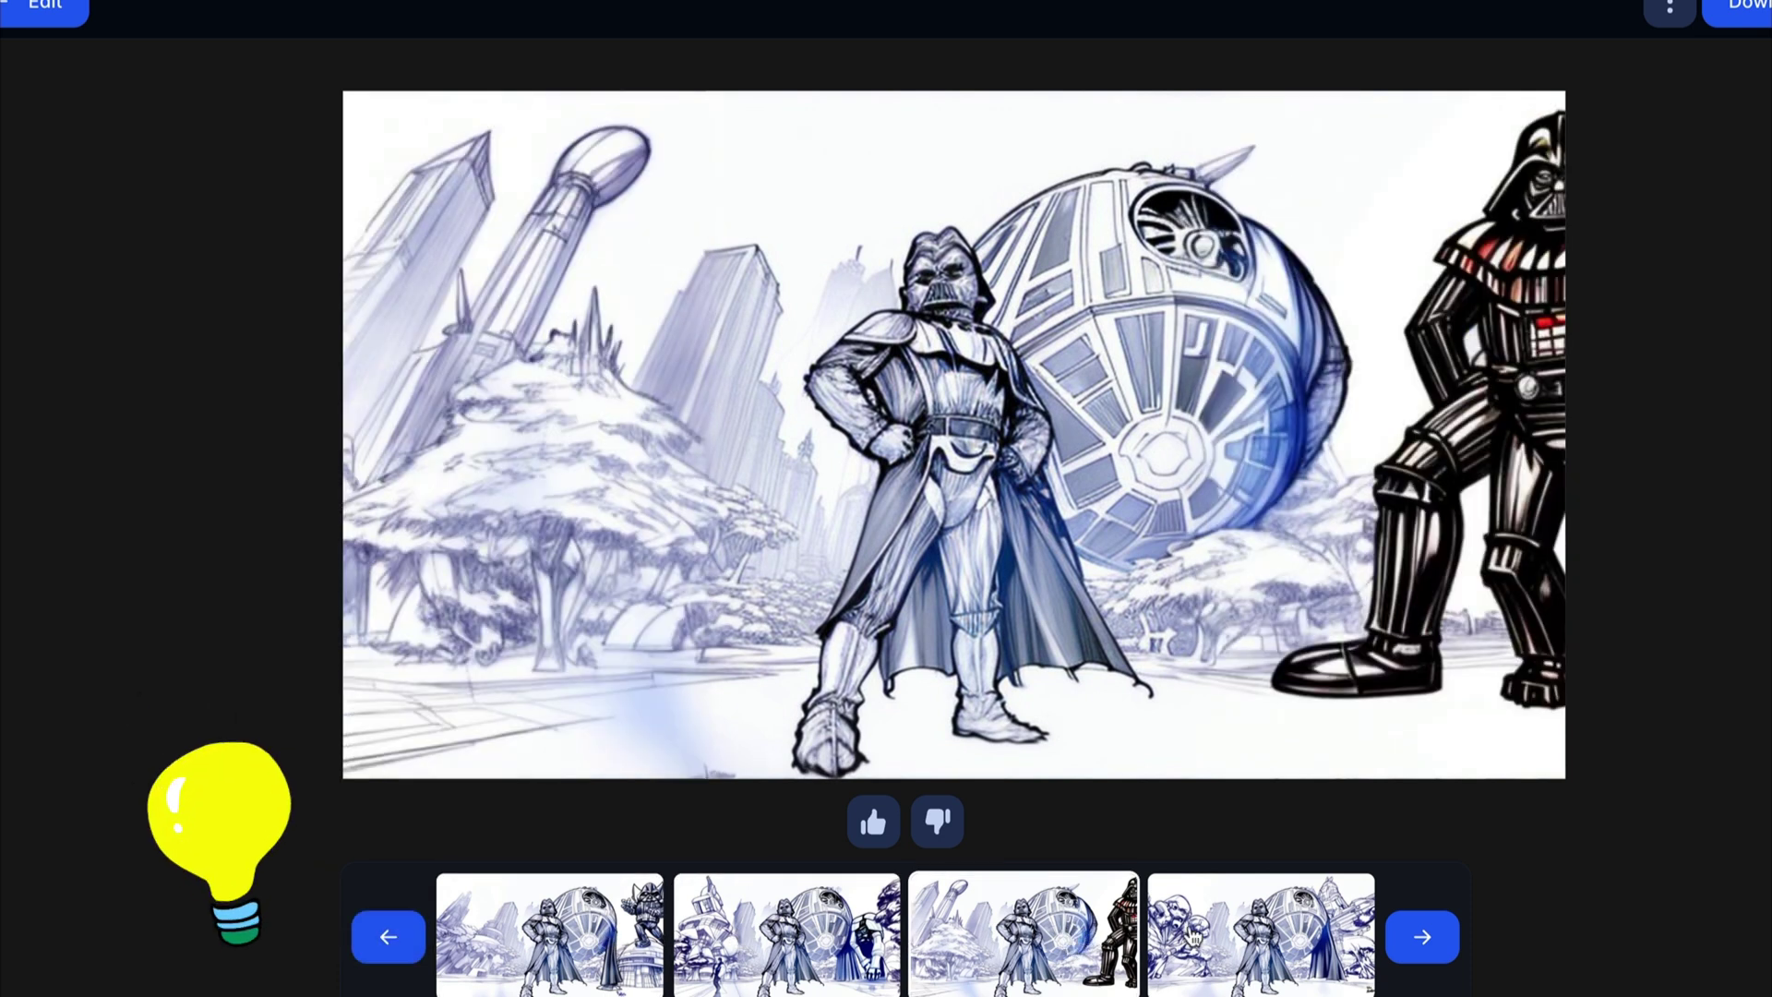
left_click(1280, 965)
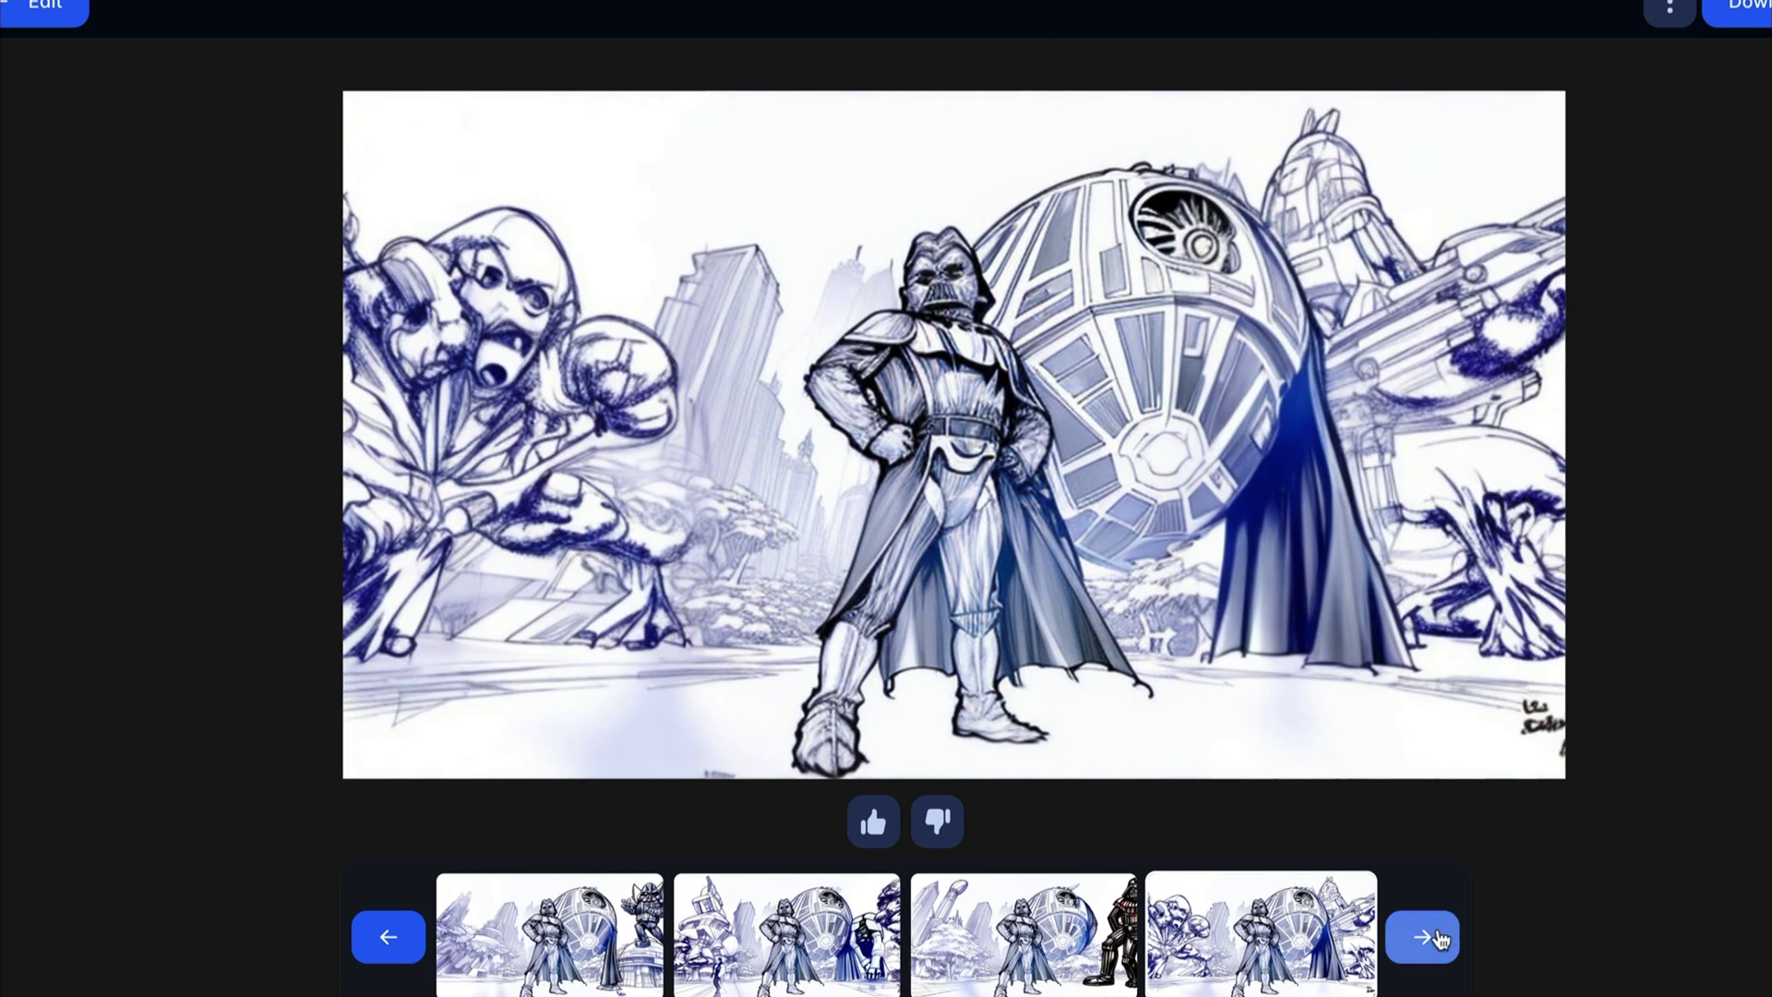
left_click(1422, 939)
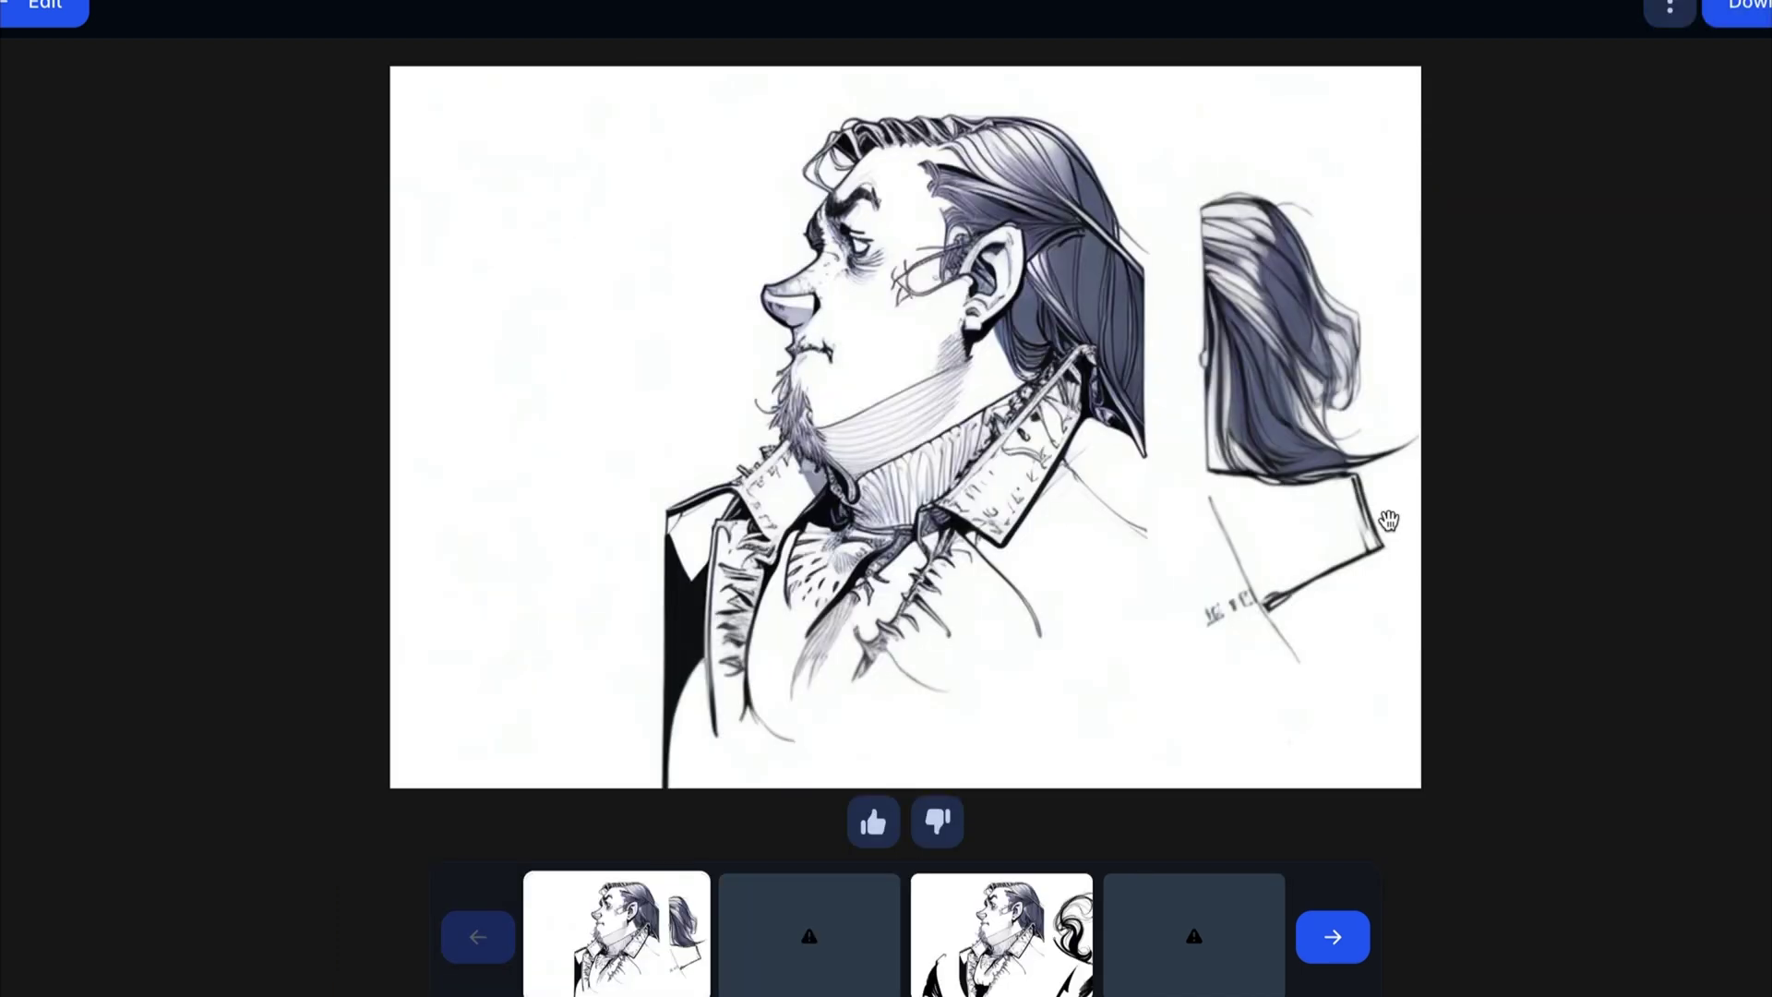
Step: View the third and first portrait variants, then advance to the pink creature uncrop
left_click(1053, 976)
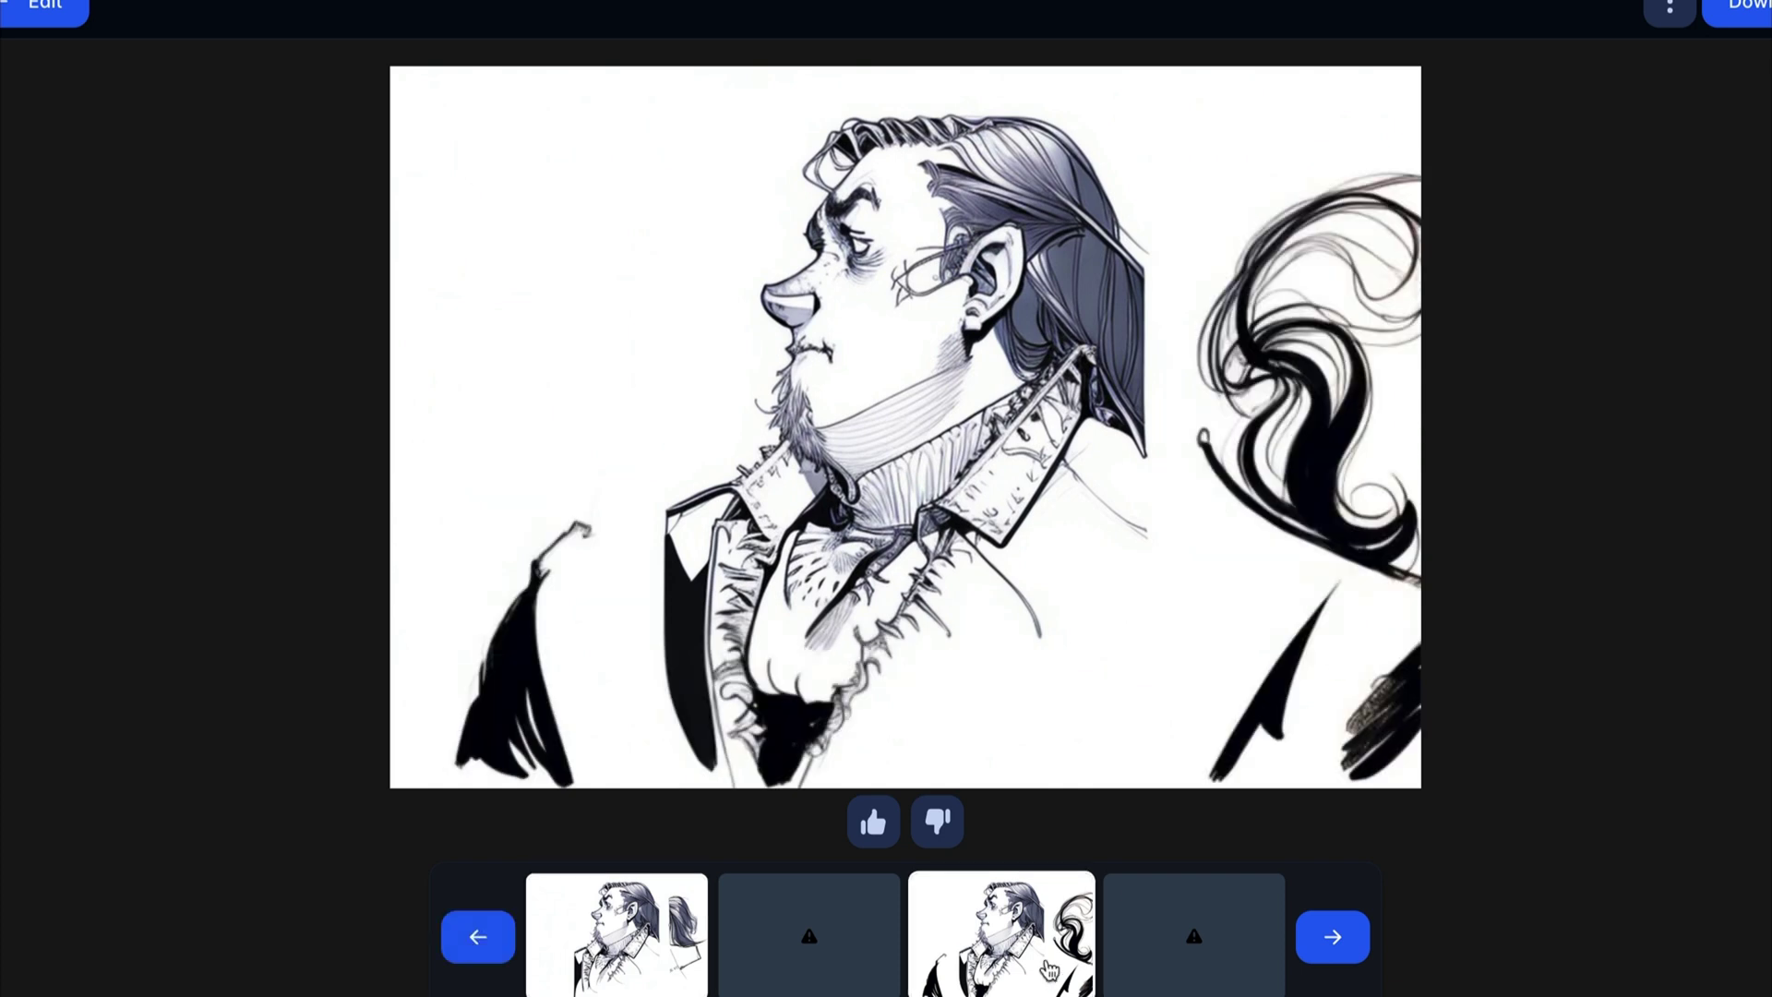
left_click(670, 939)
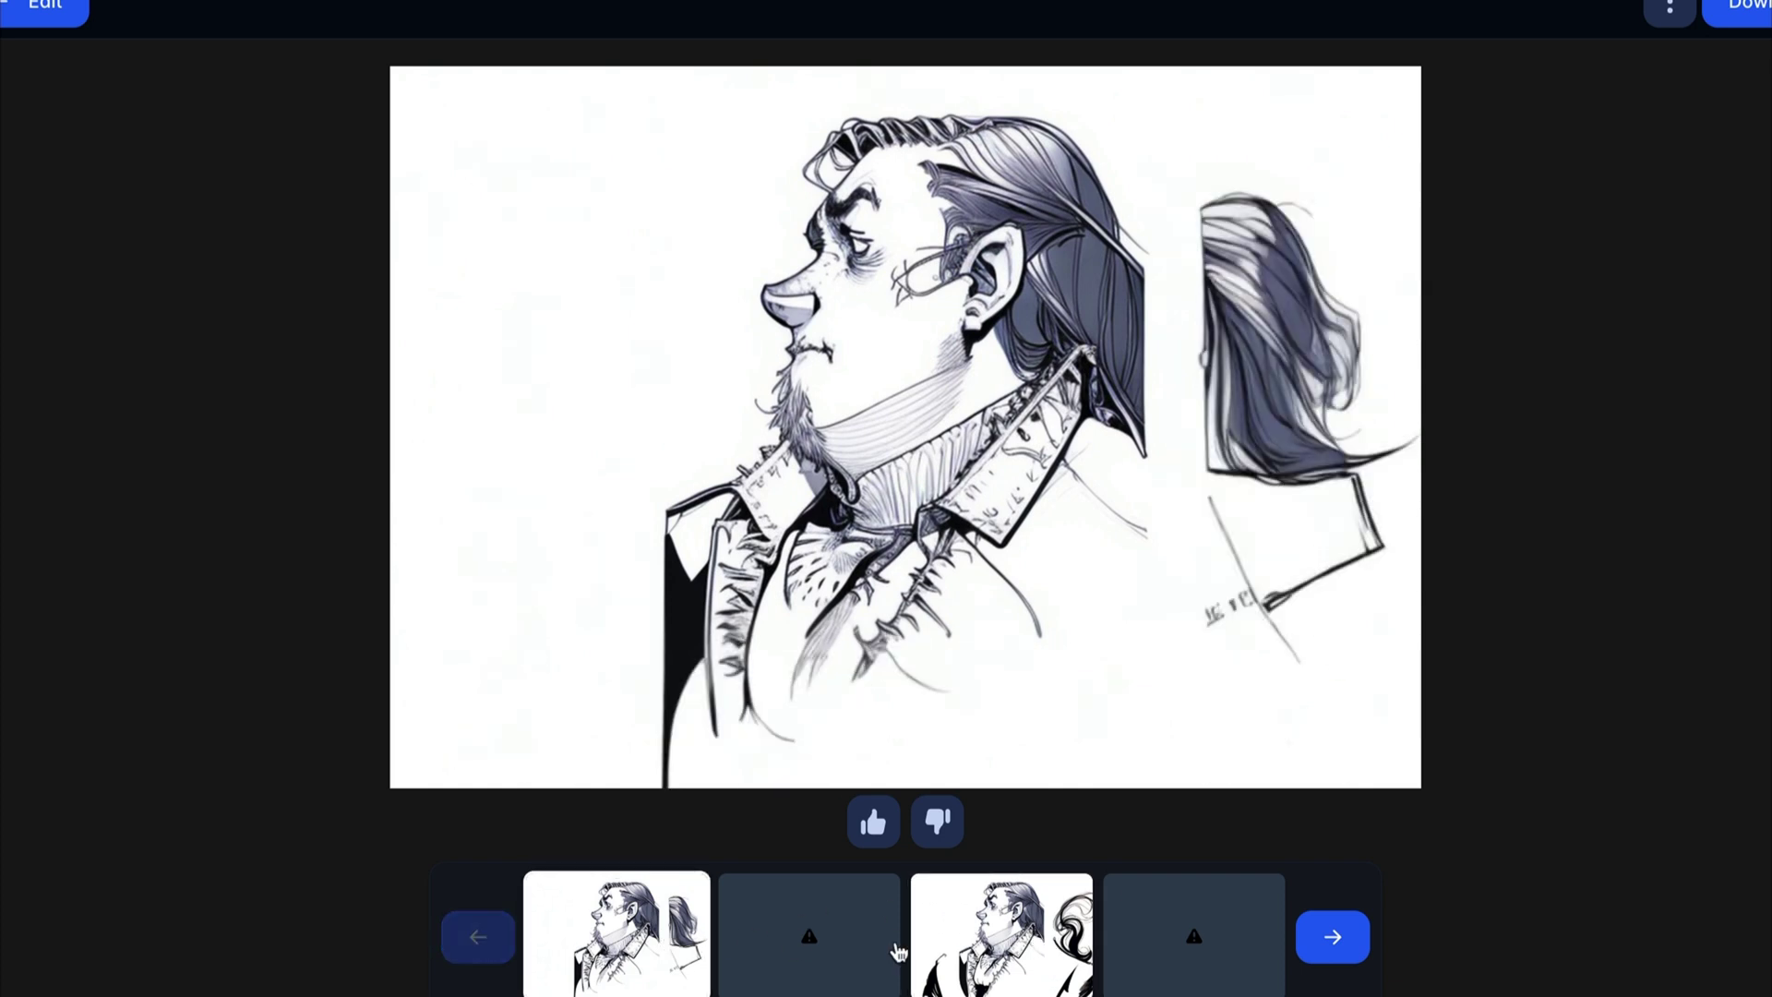
left_click(1329, 937)
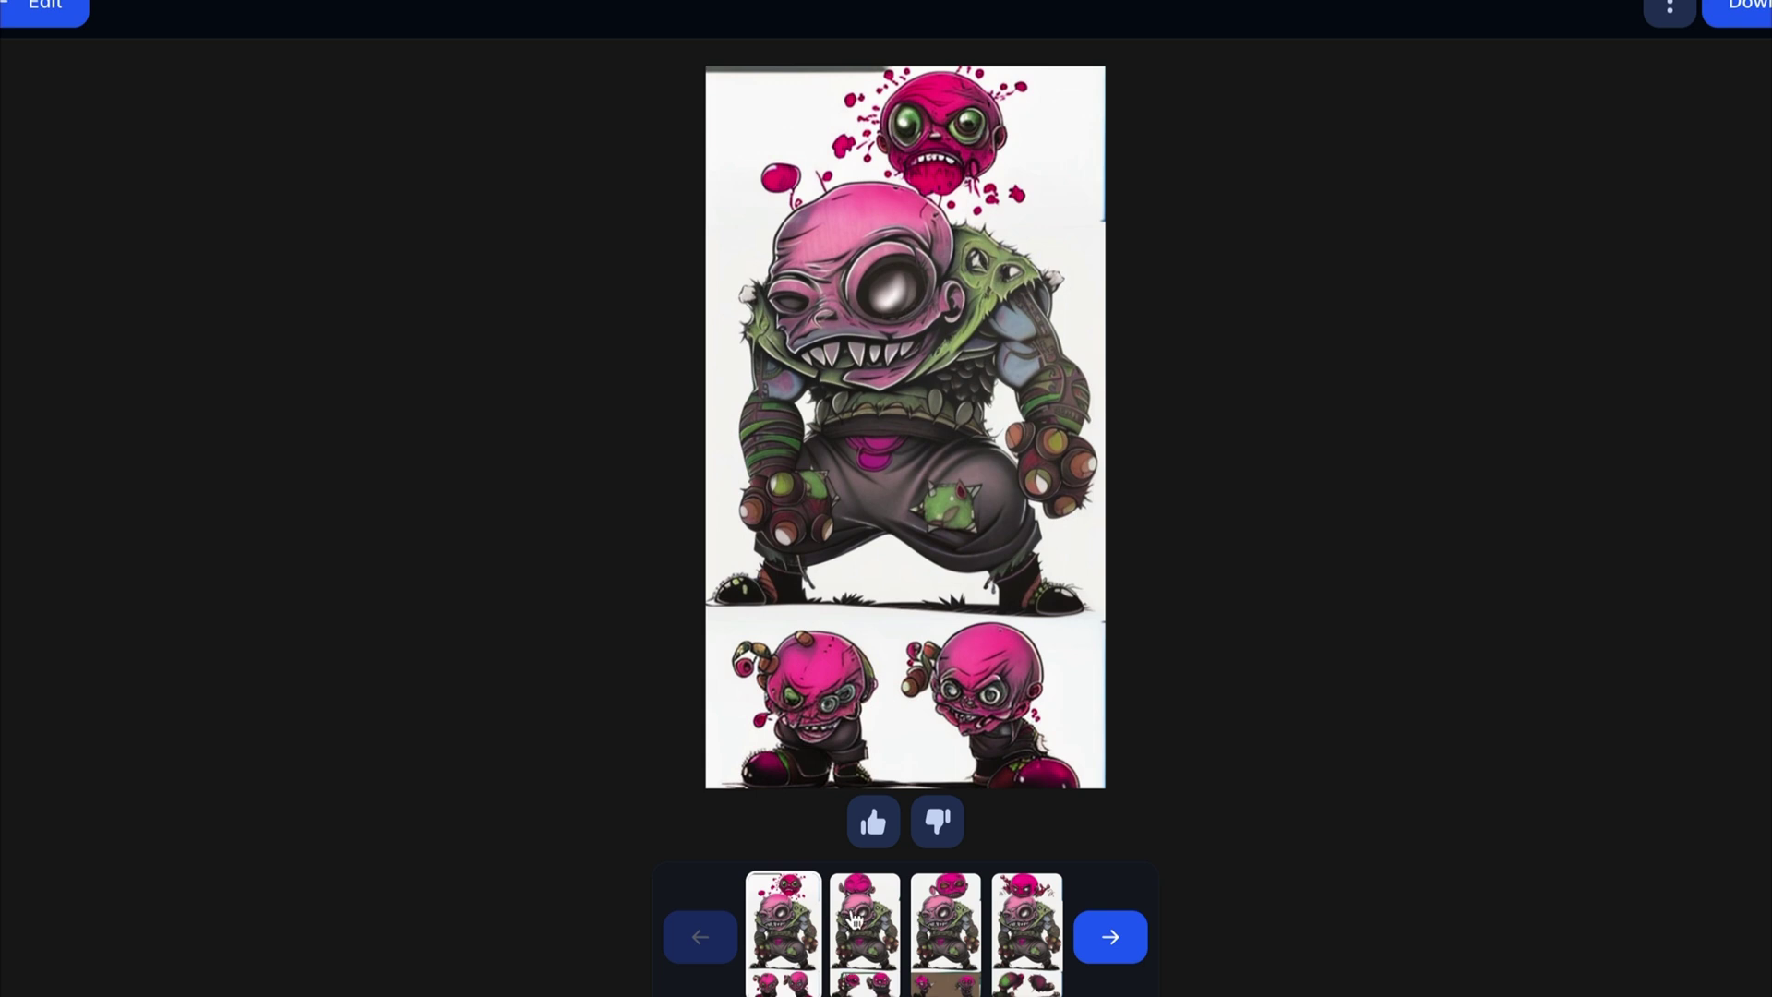
Step: Step through the second, third and fourth tall creature variants and back to the first
left_click(882, 904)
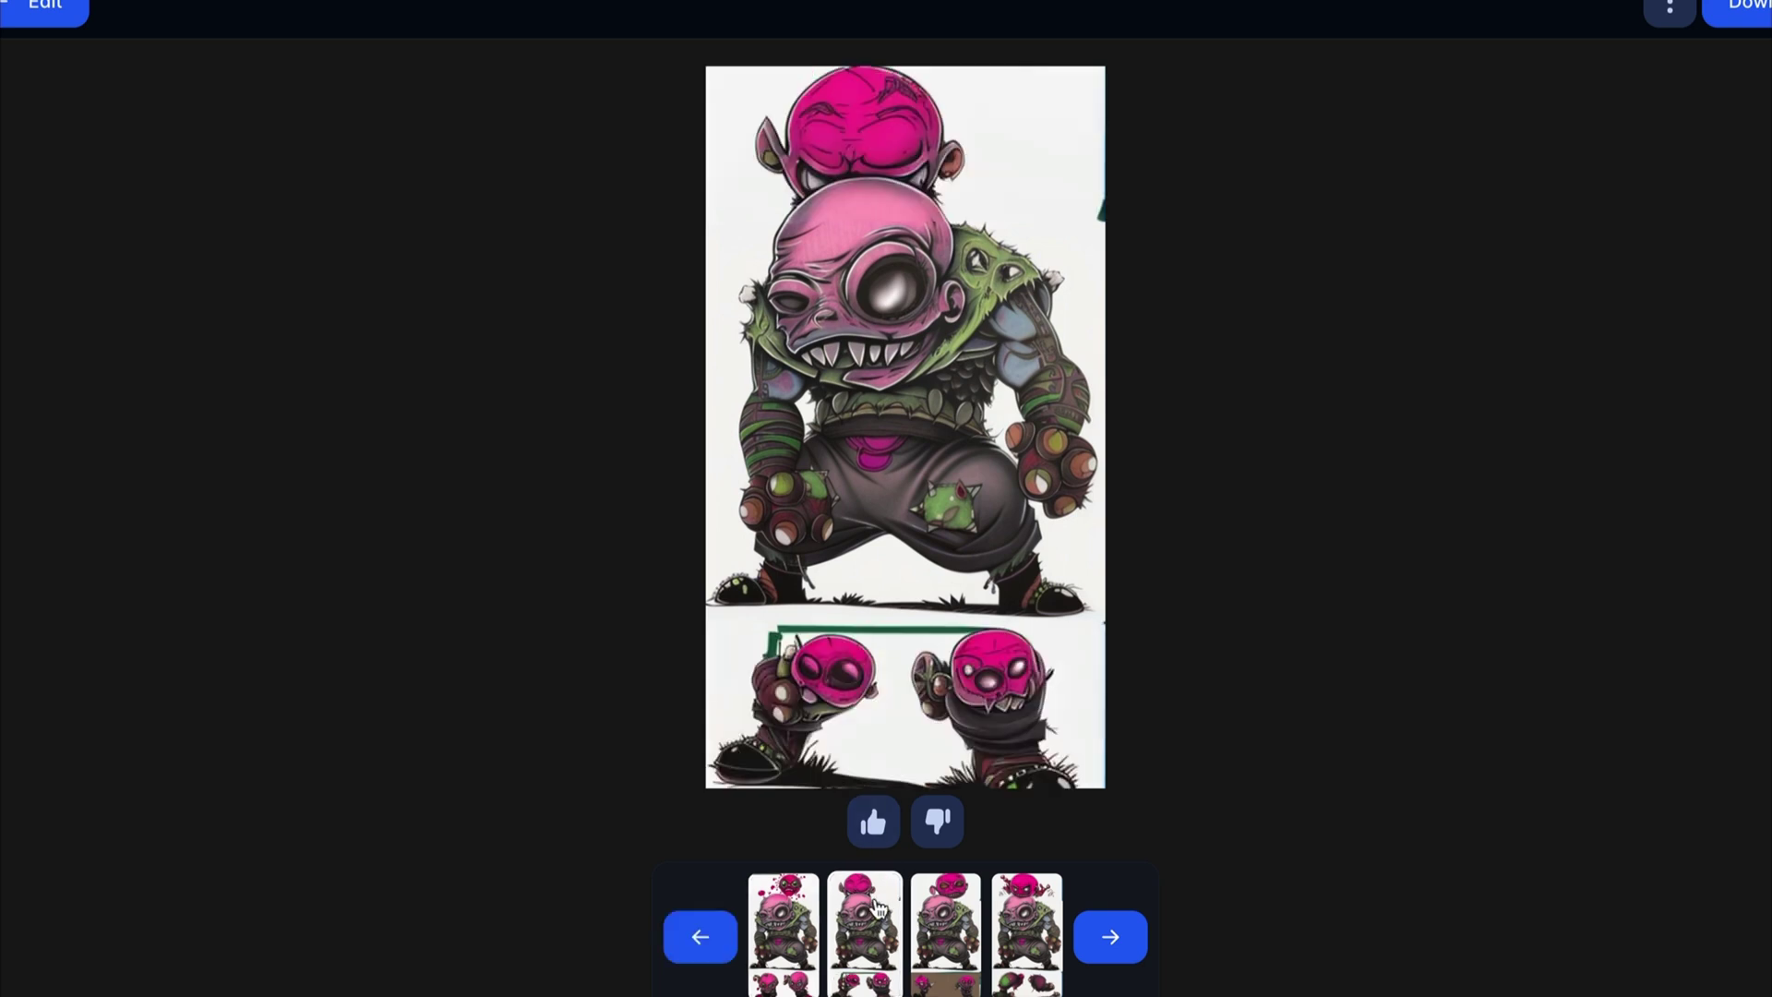
left_click(946, 913)
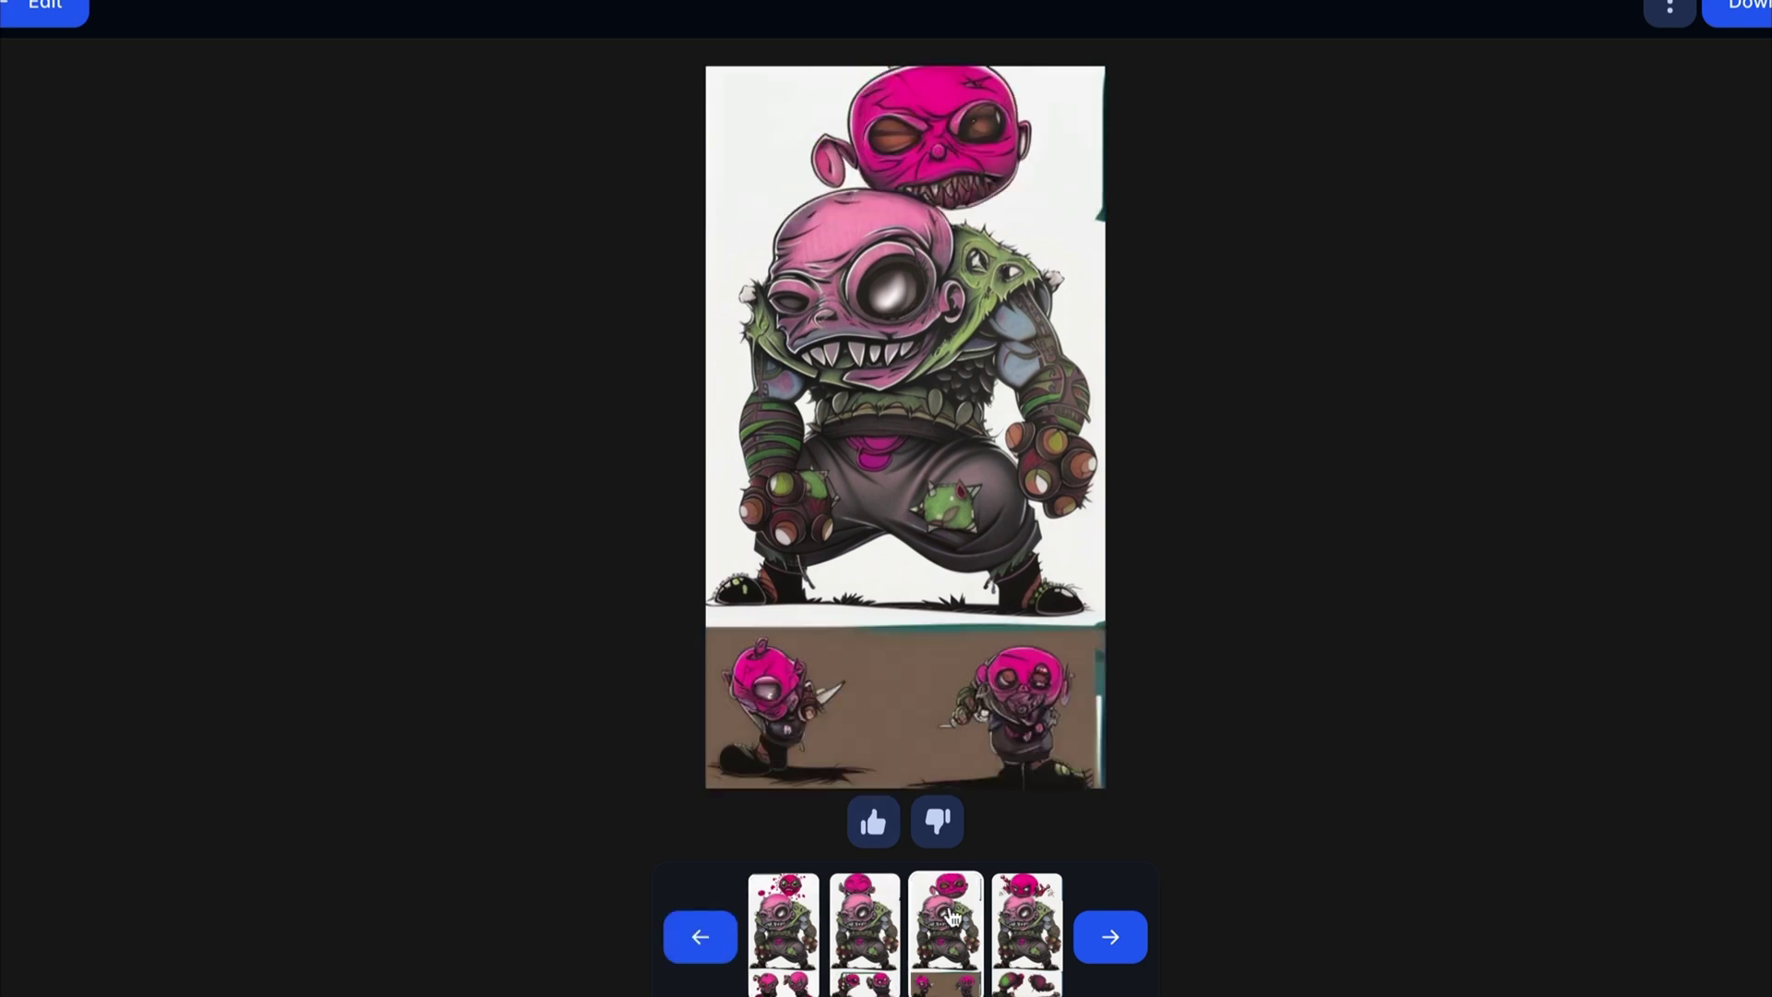
left_click(1013, 914)
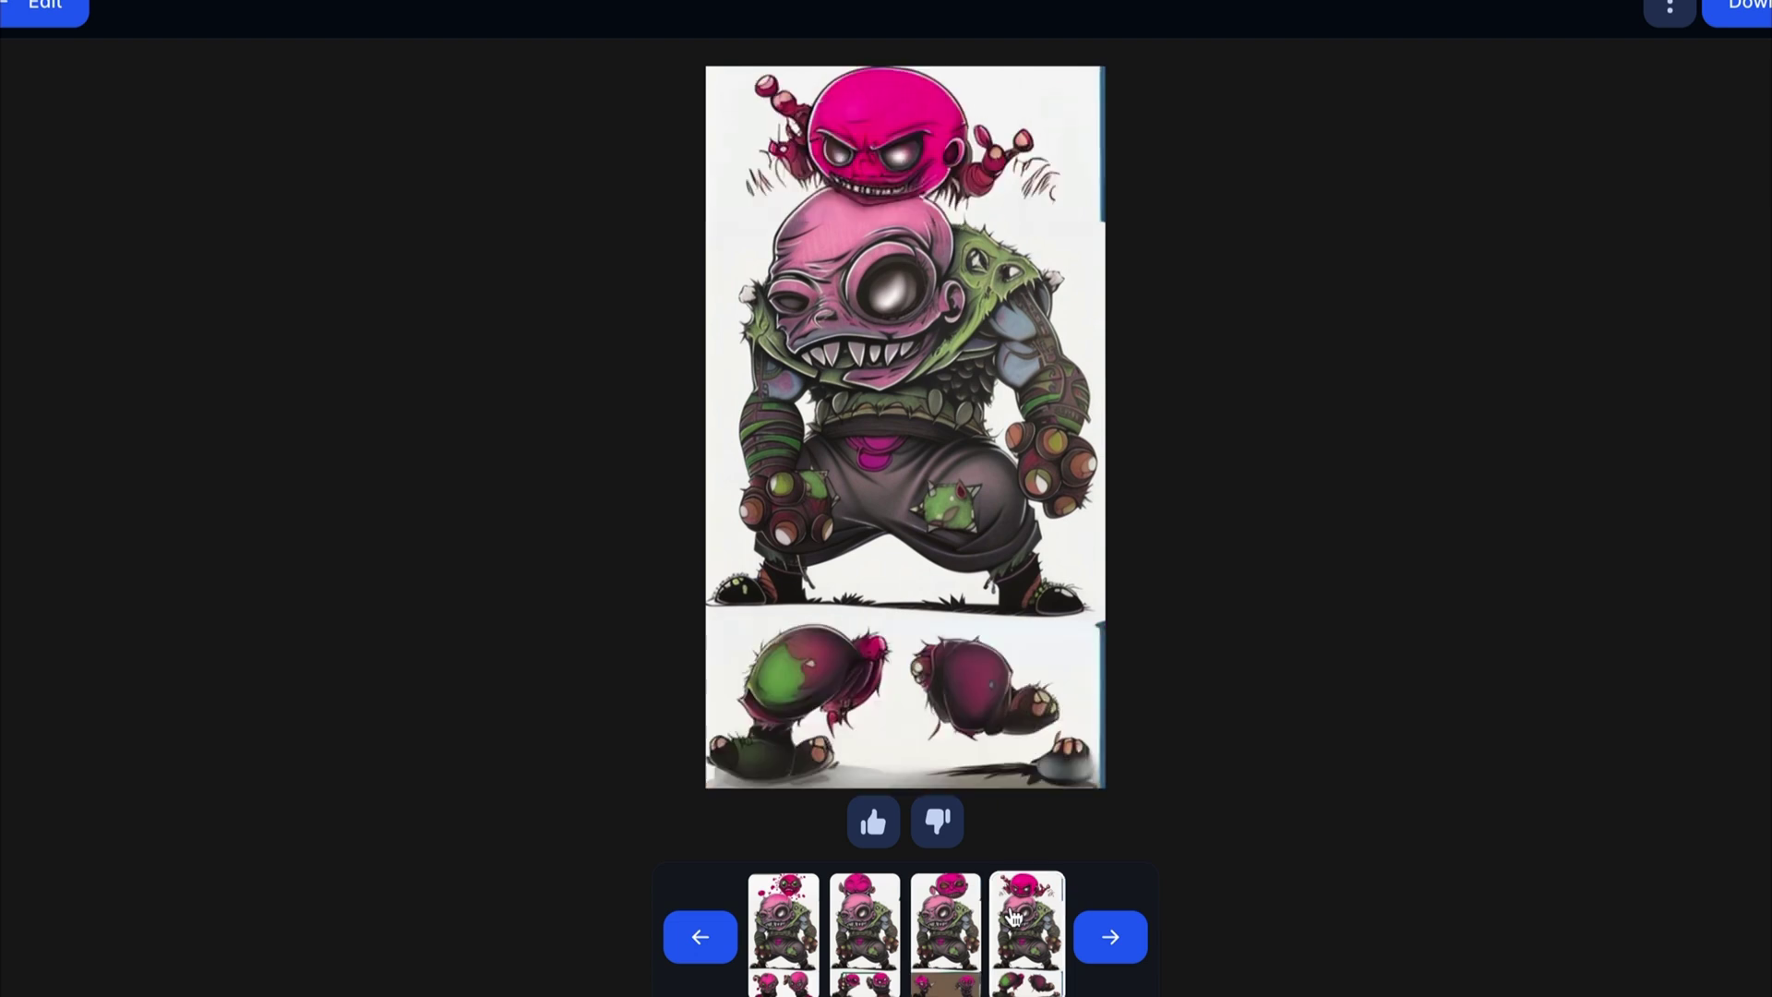
left_click(964, 921)
left_click(868, 918)
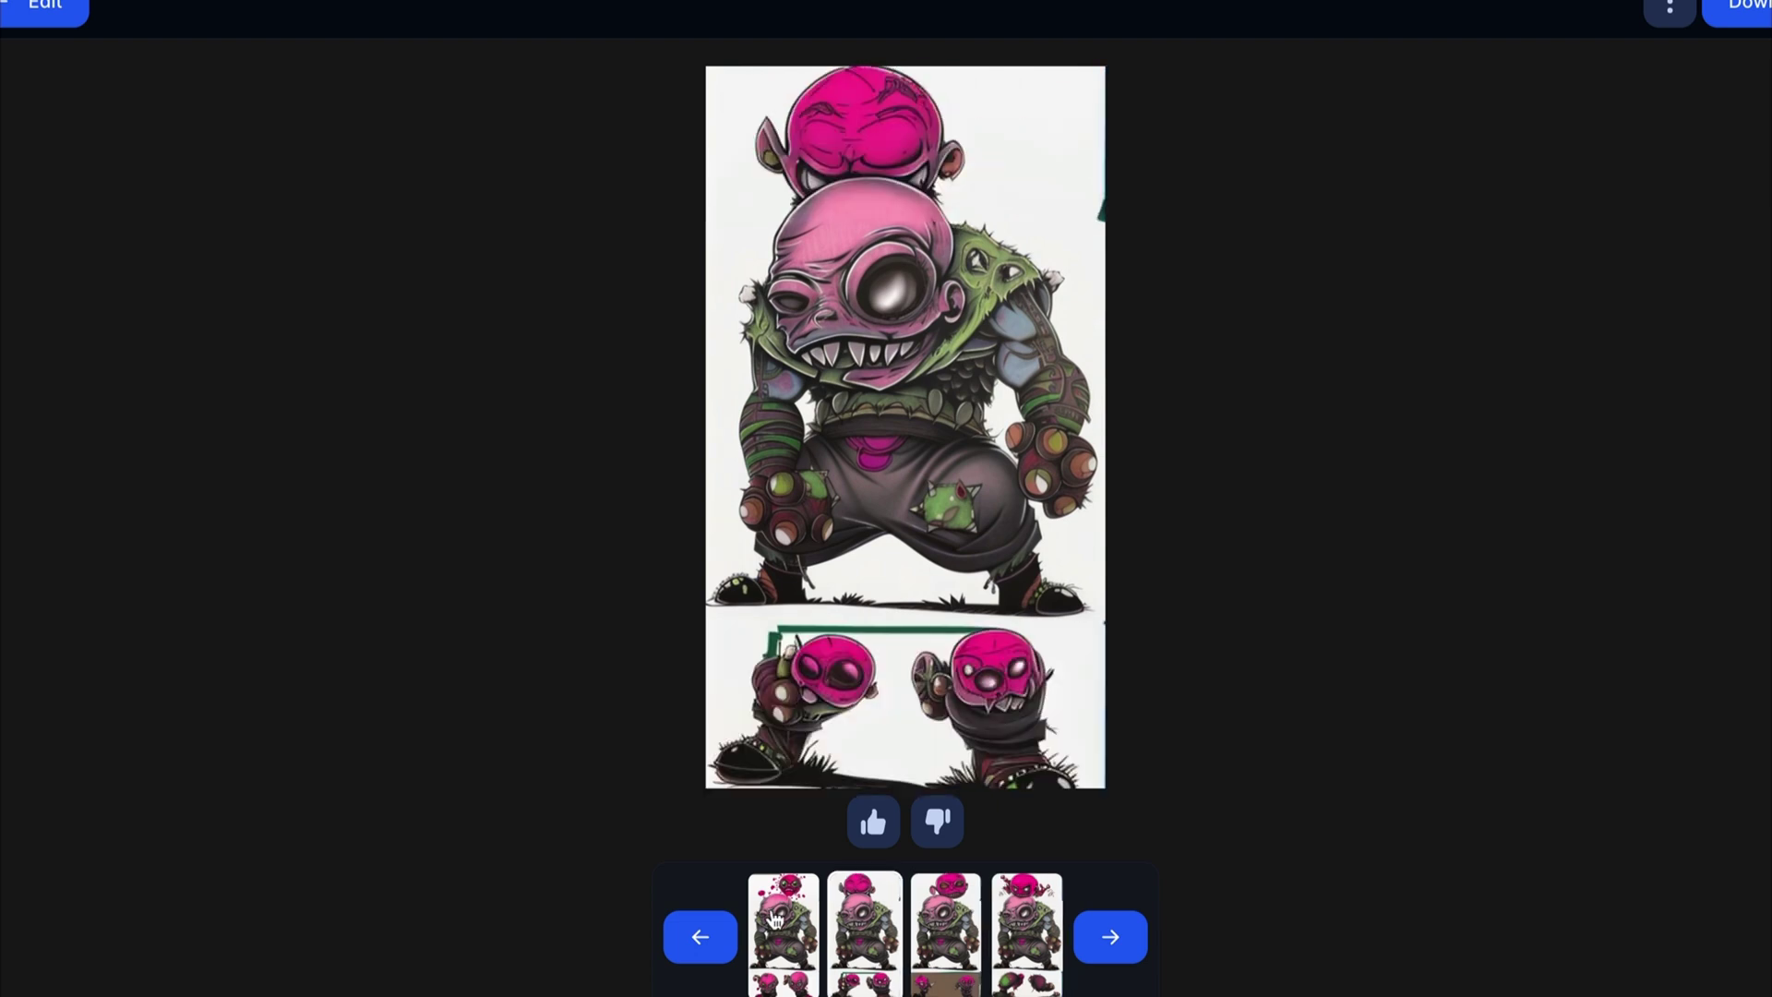
left_click(771, 916)
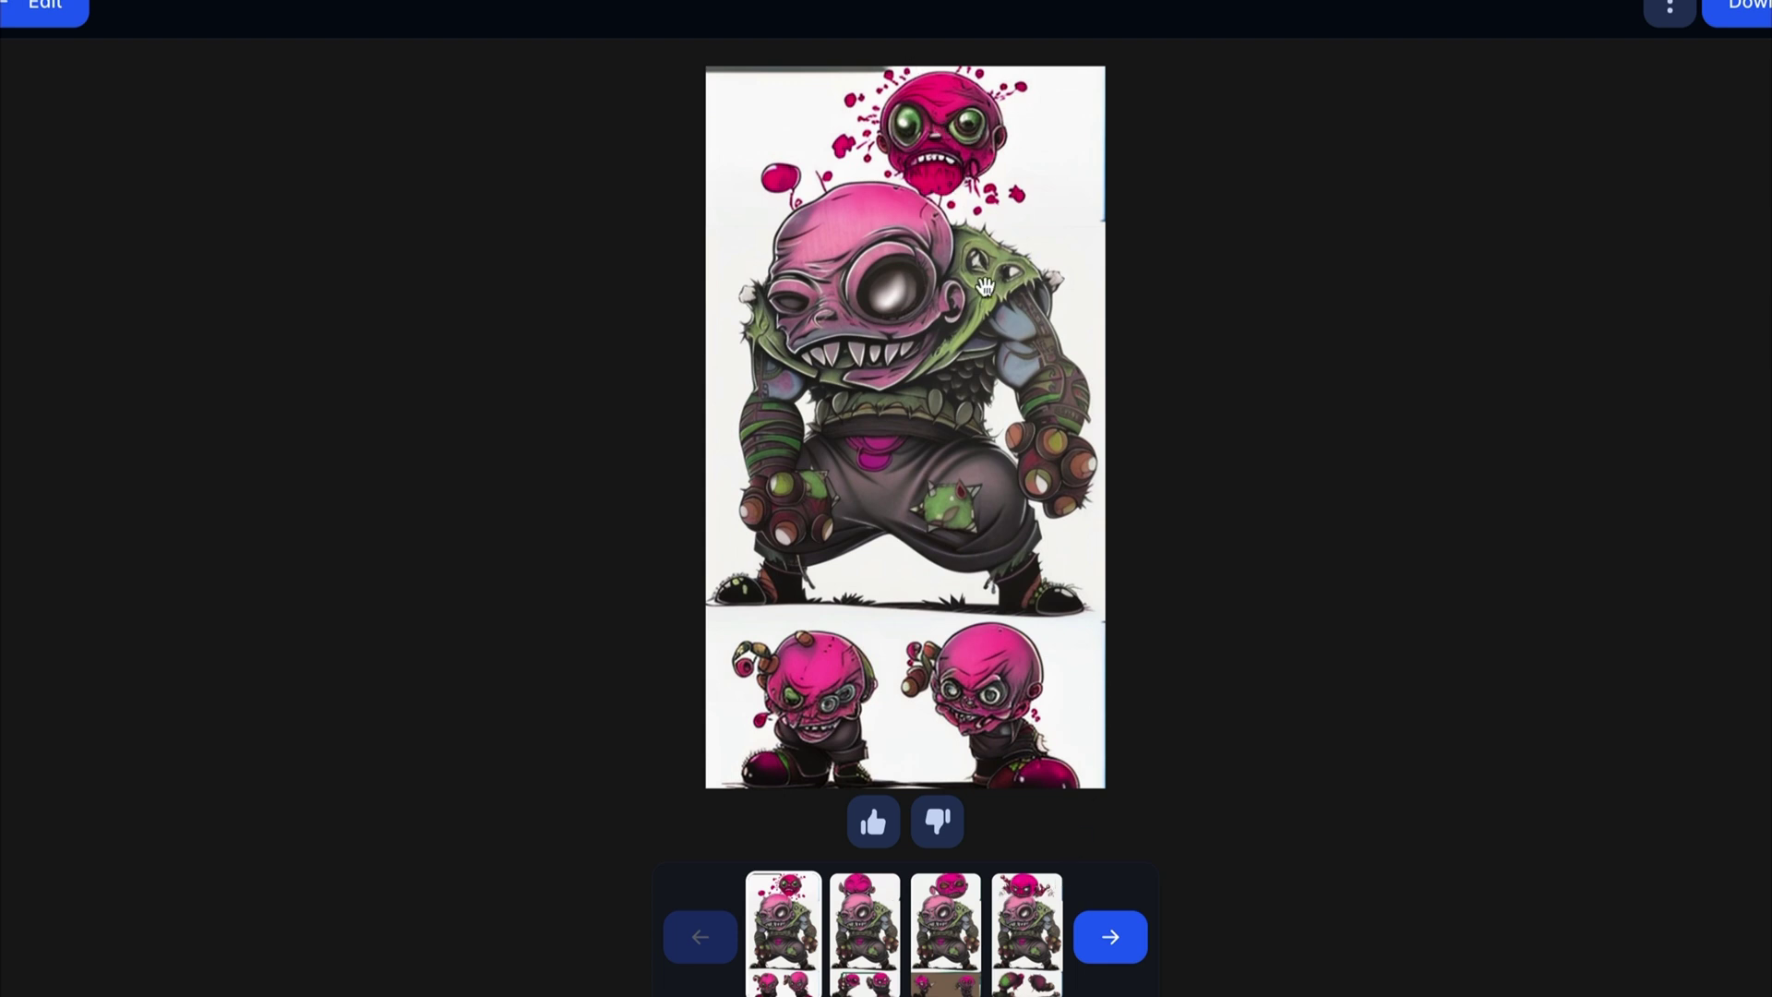
Step: Step forward through the variants again to the fourth and generate another batch
left_click(1112, 936)
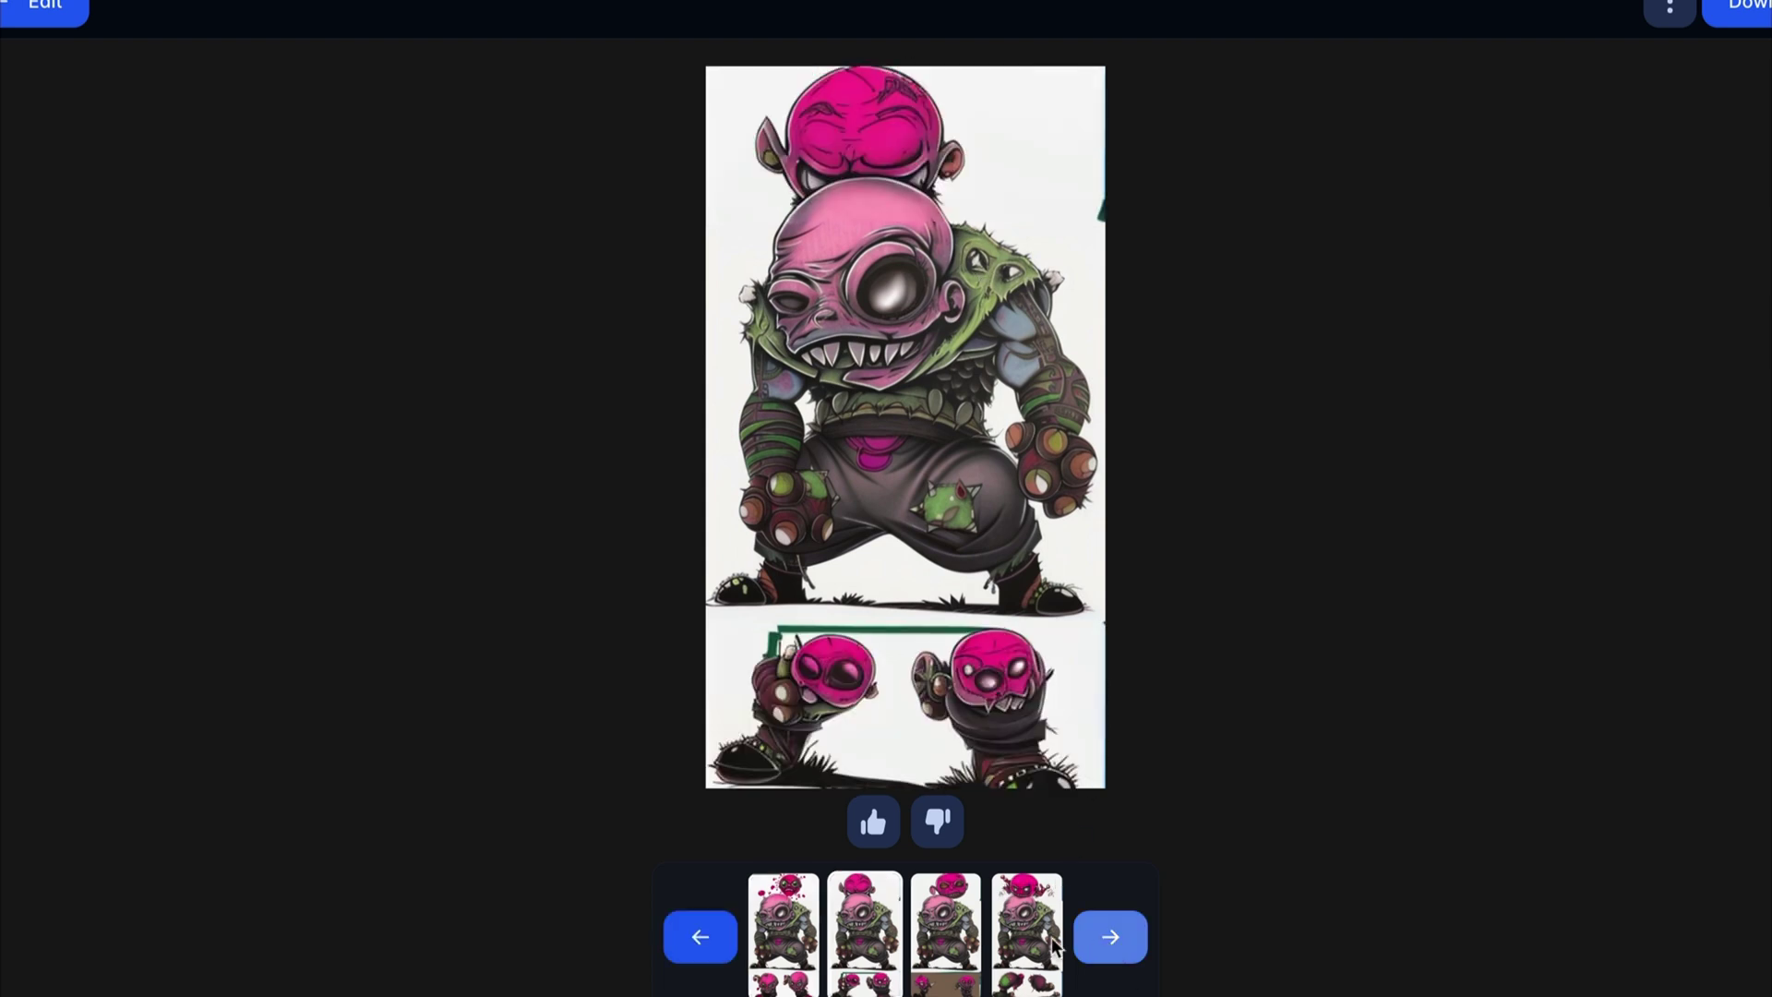
left_click(1078, 932)
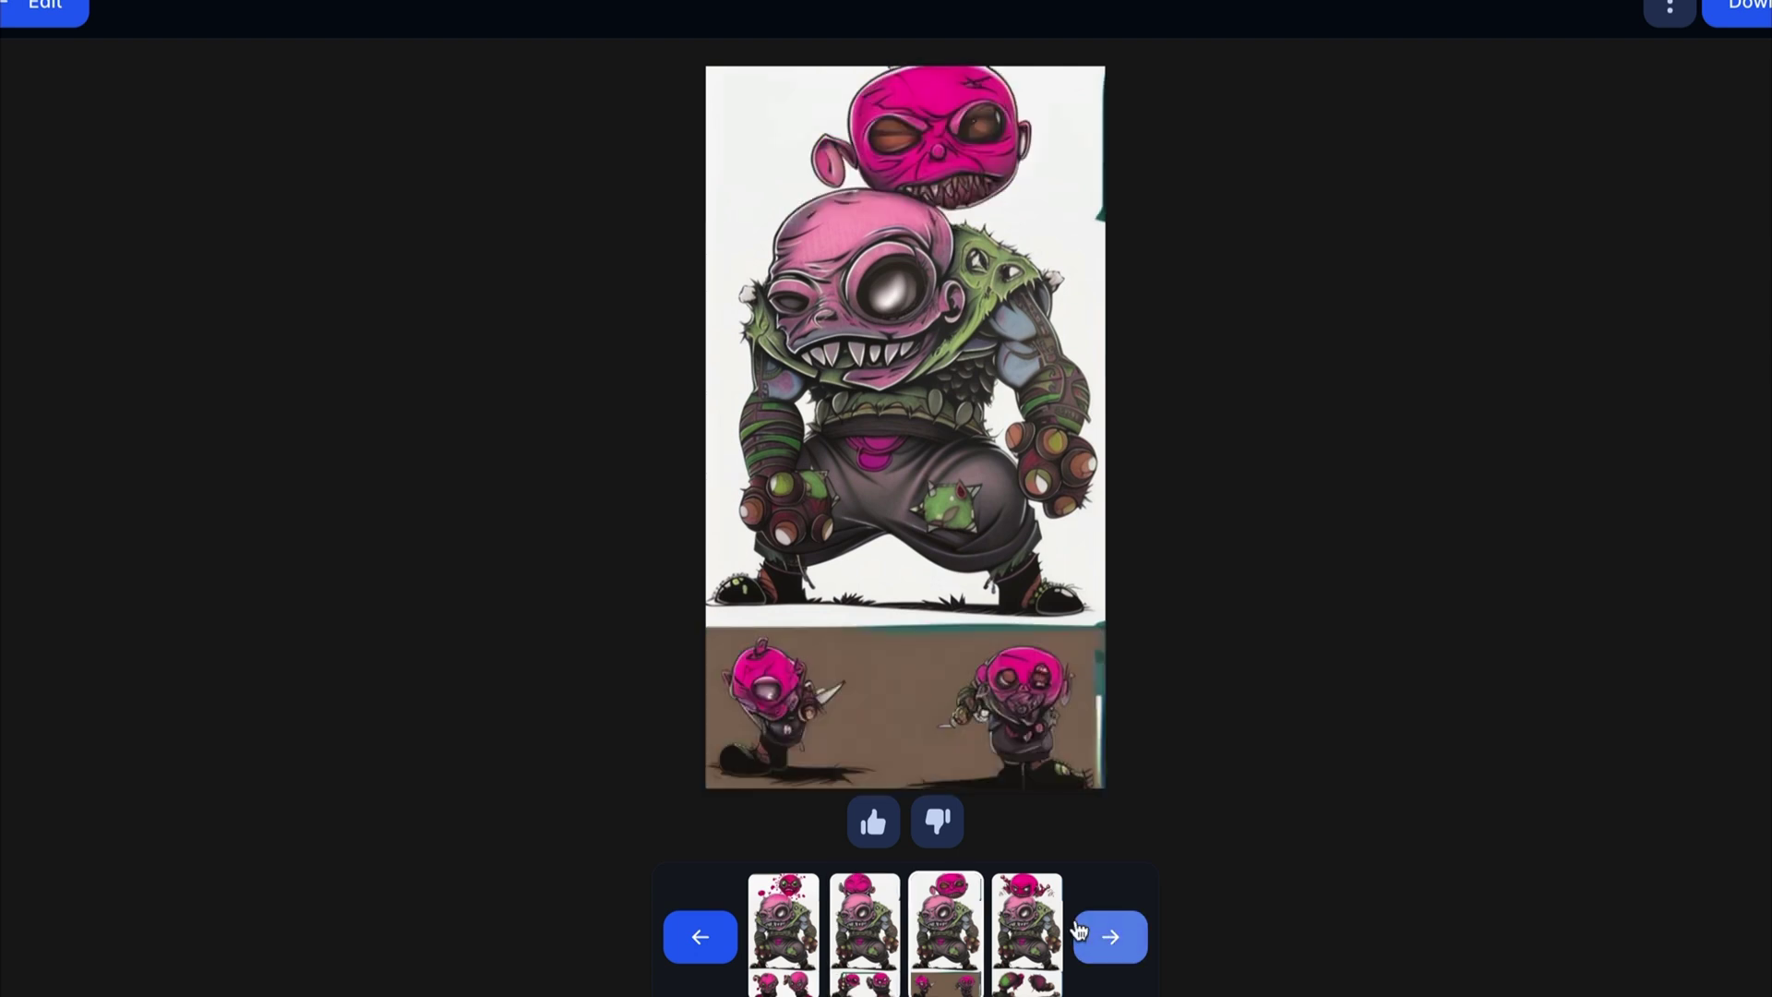
left_click(1082, 932)
left_click(1089, 936)
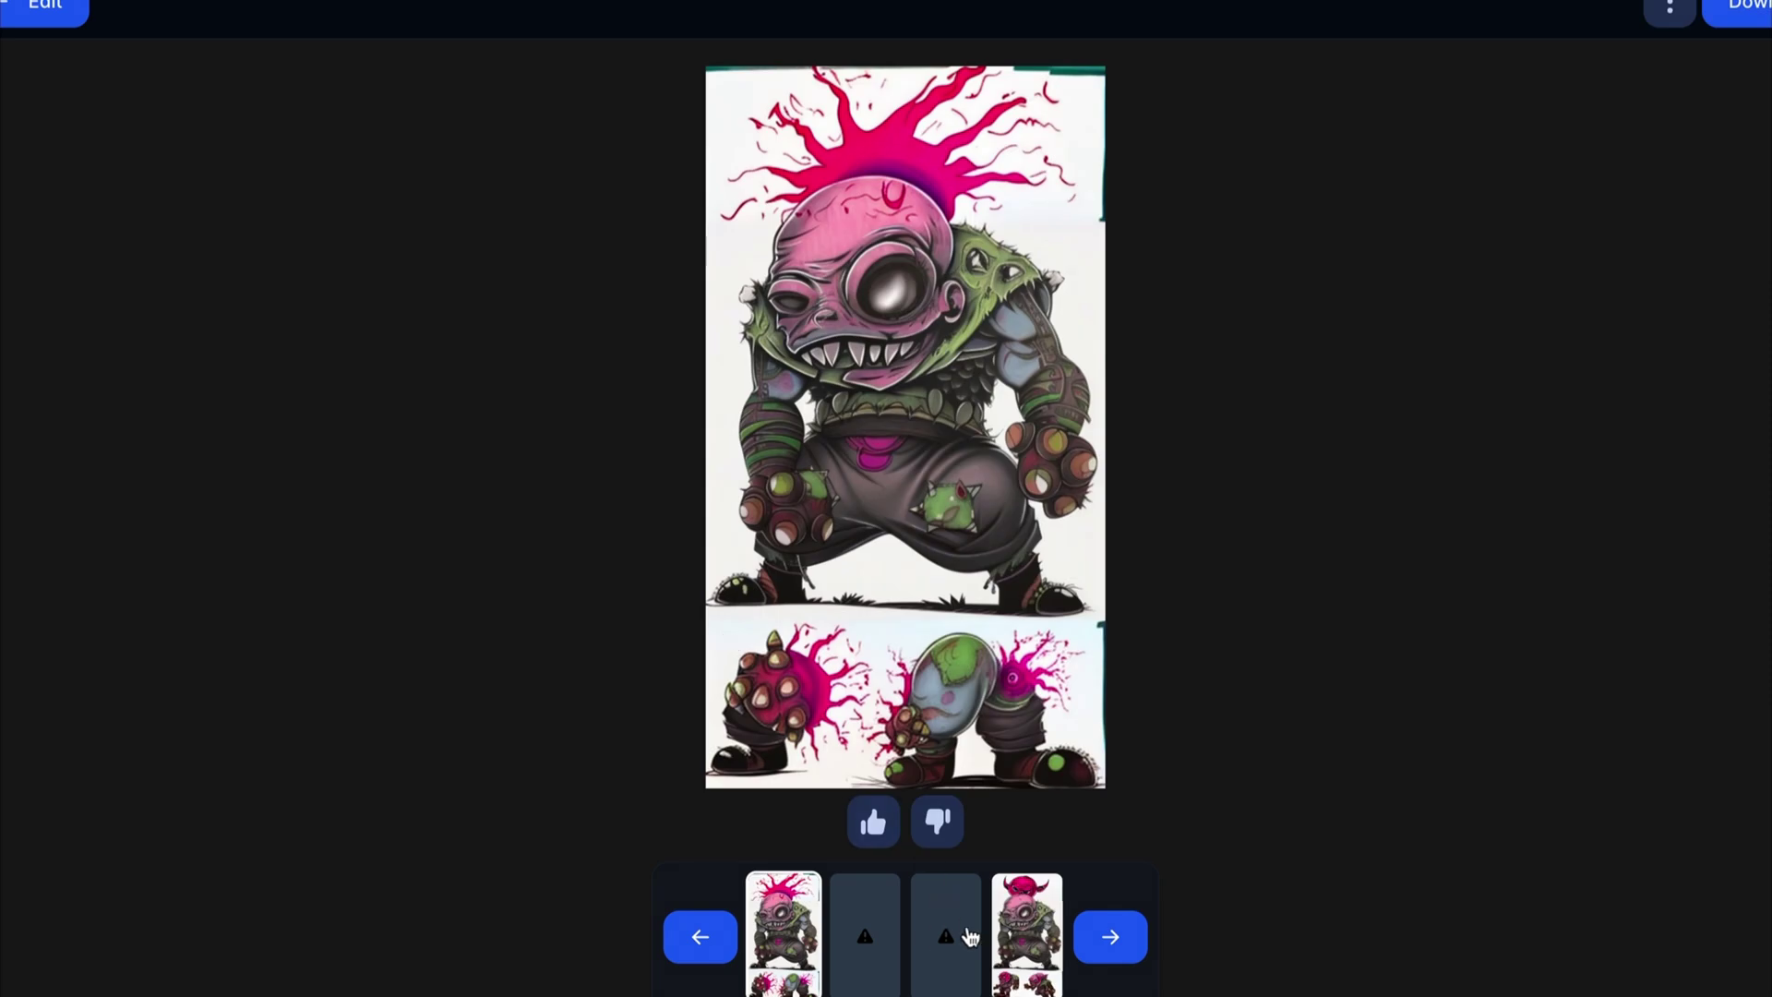
Step: Compare the horned-head and pink-splatter variants with the earlier batch, ending on the newest batch
left_click(1032, 939)
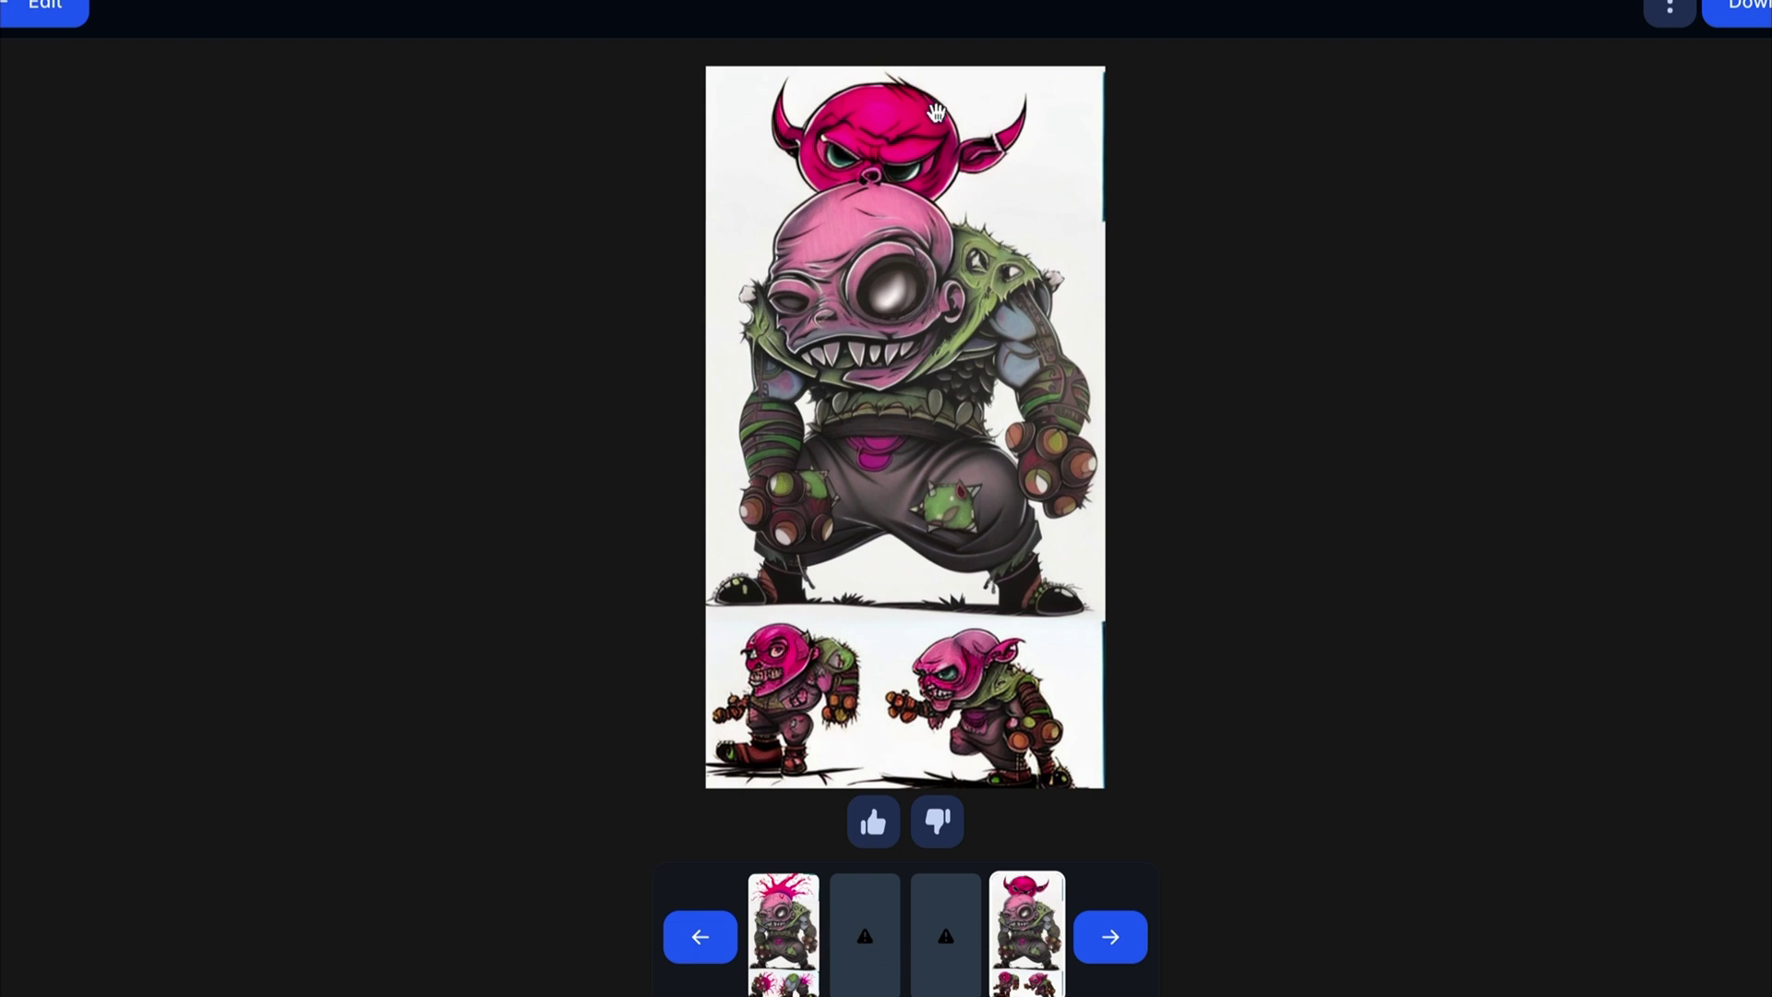
left_click(780, 912)
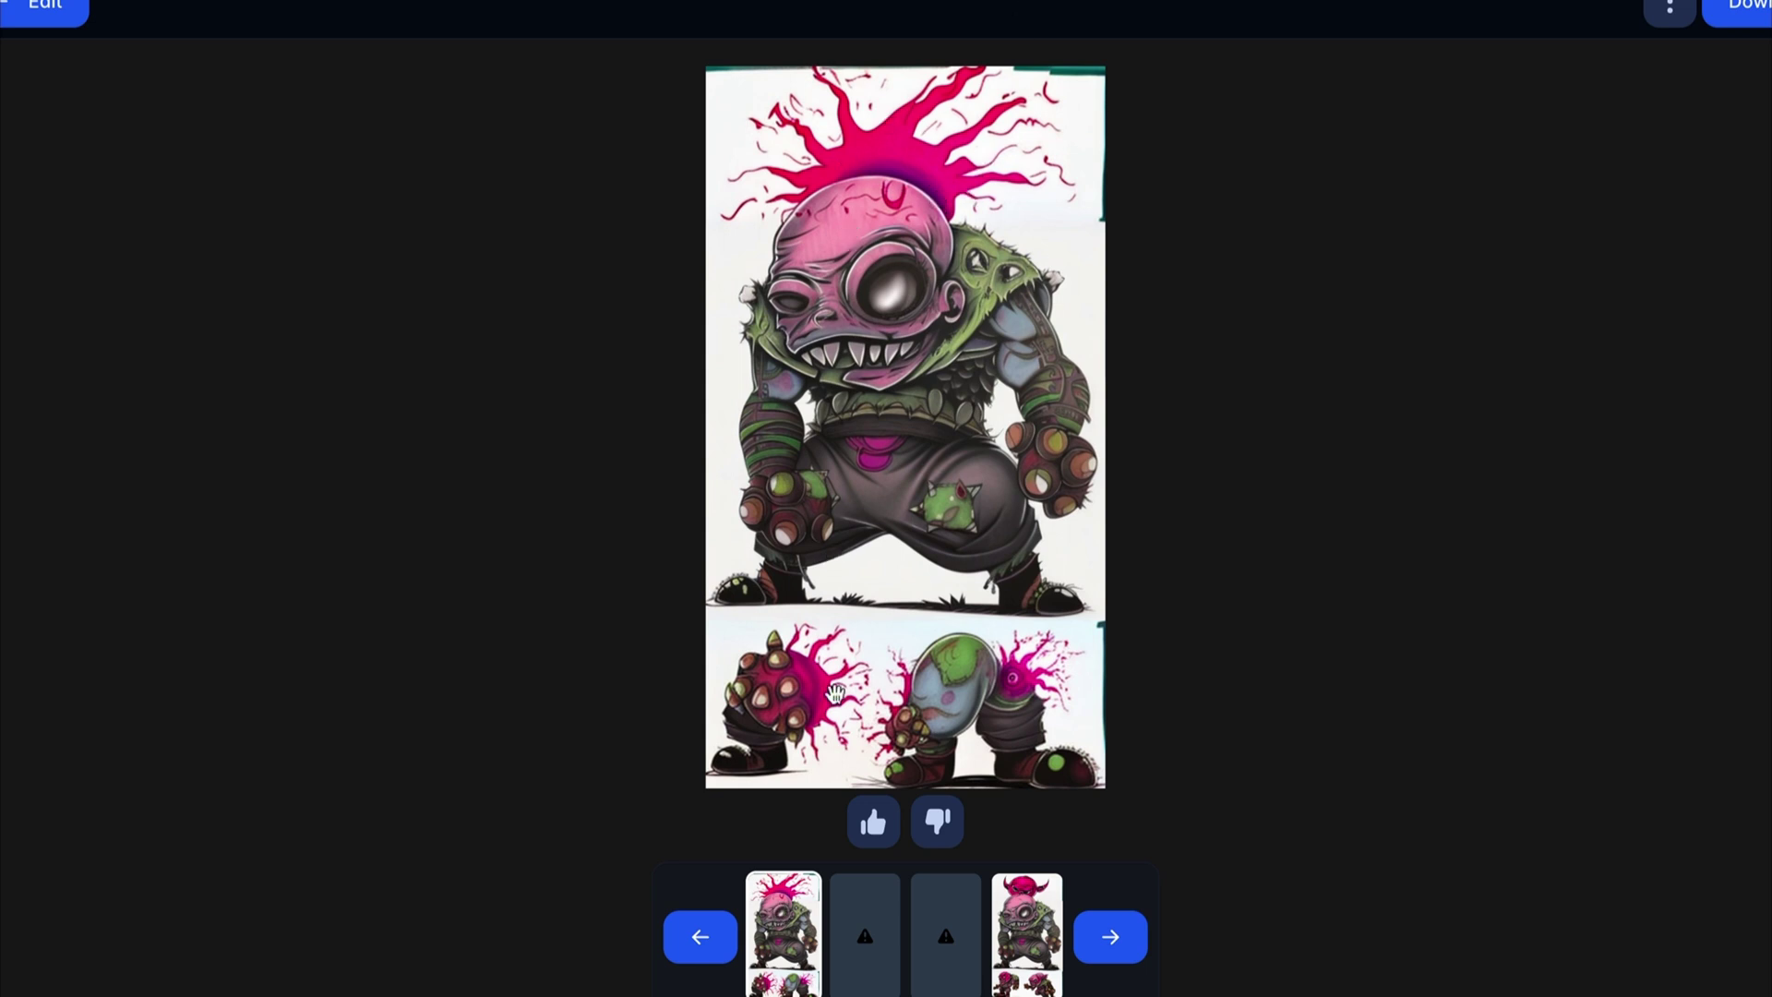
left_click(700, 937)
left_click(789, 936)
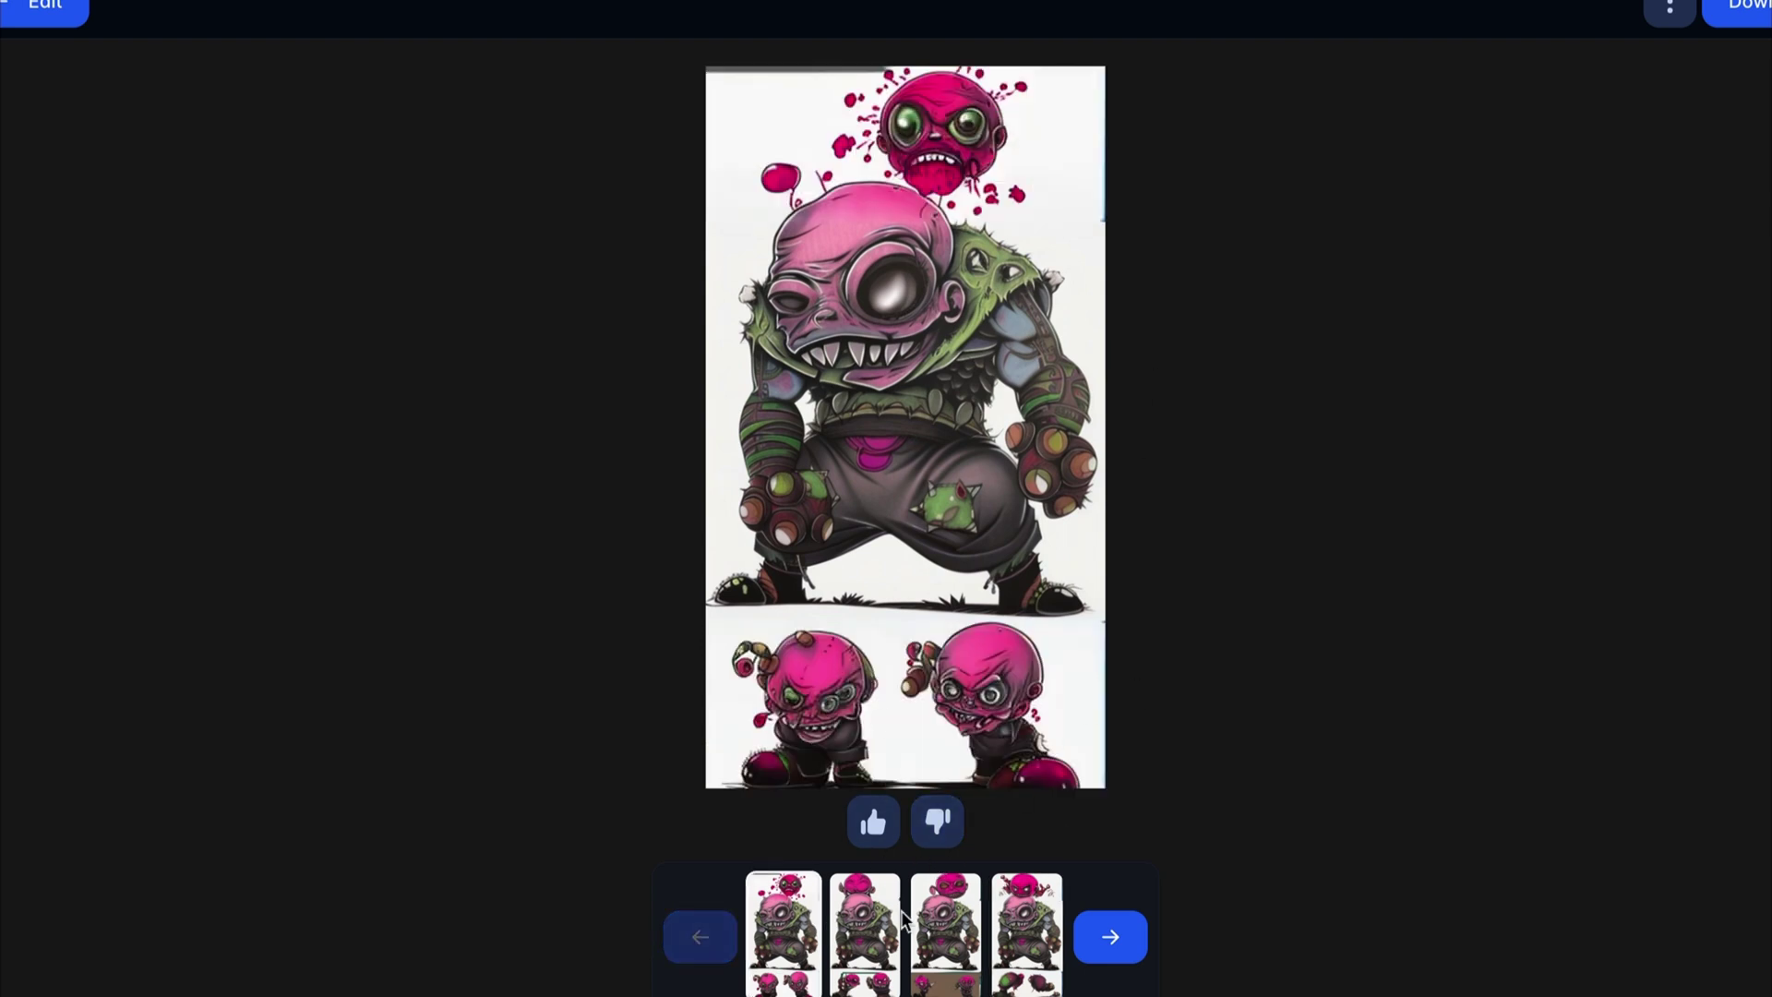
left_click(1111, 937)
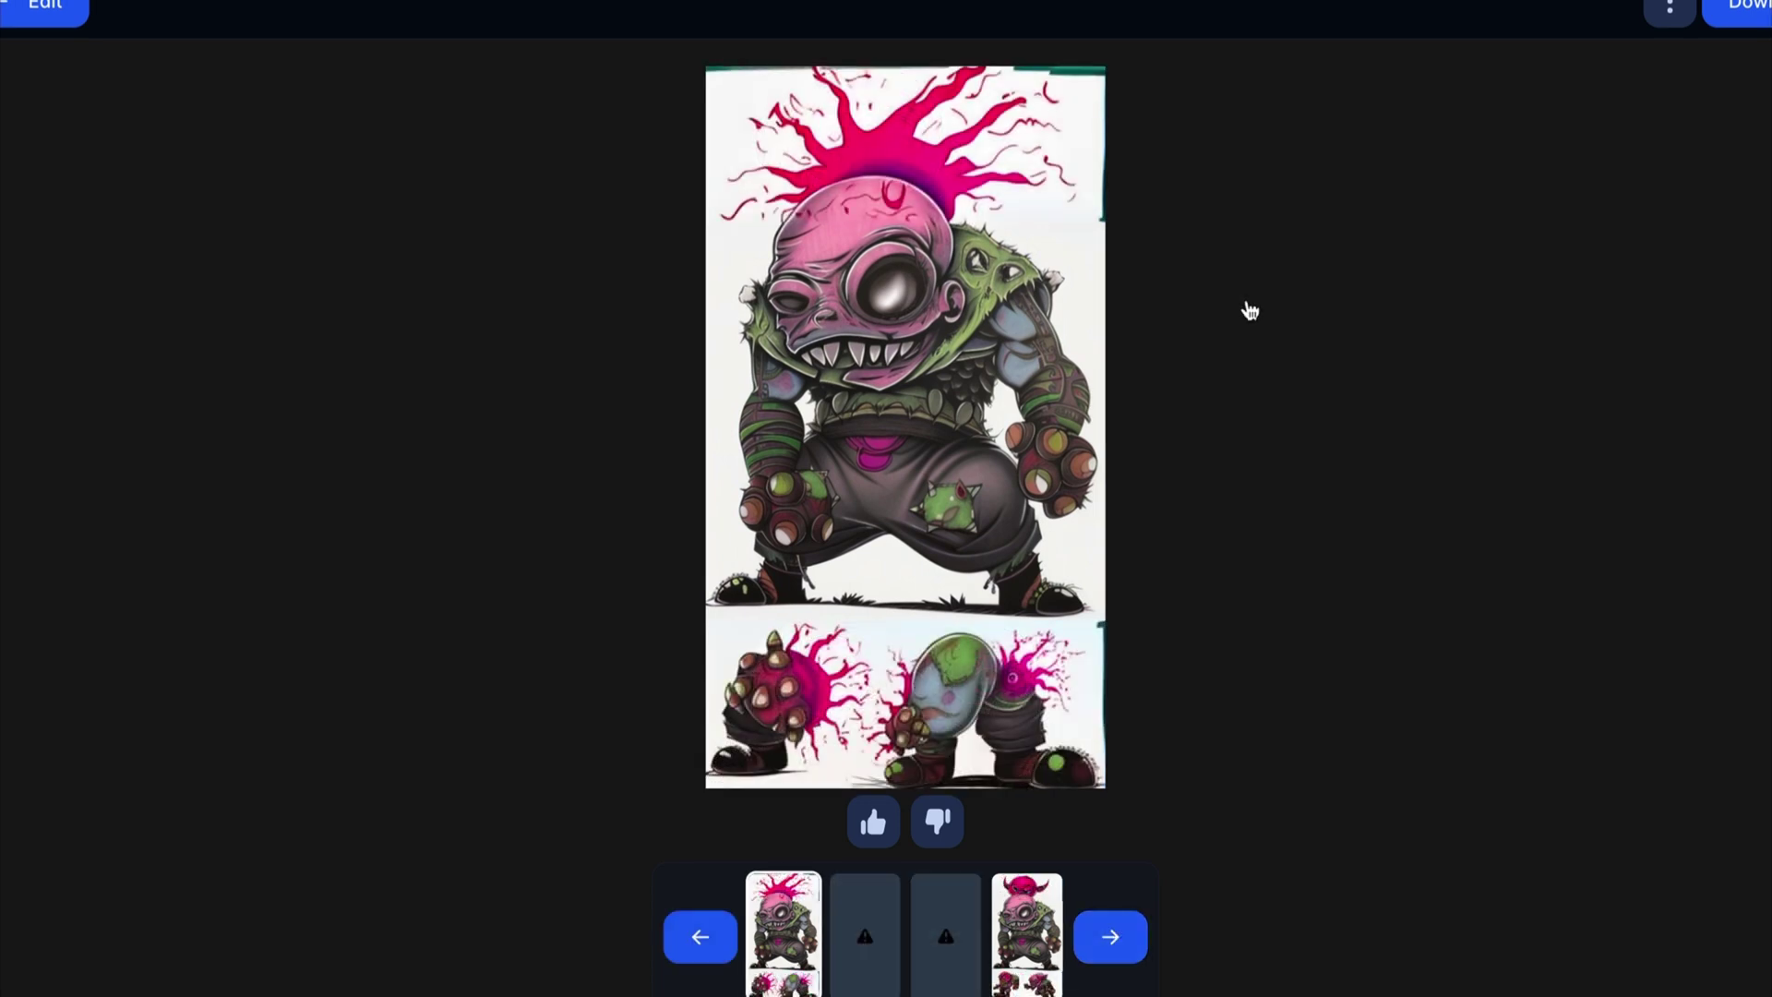